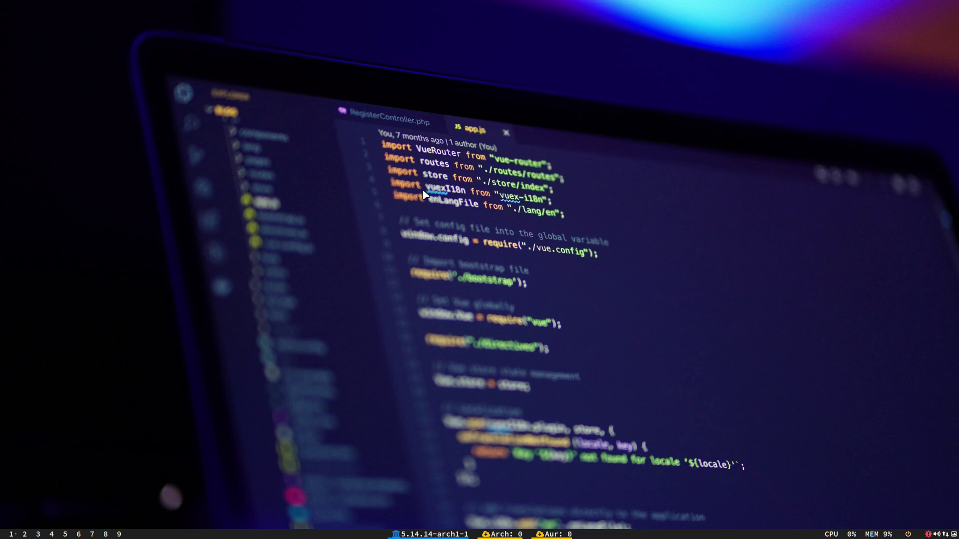
Step: Open the LeftWM power menu with Super+Shift+E to log out
key("super+shift+e")
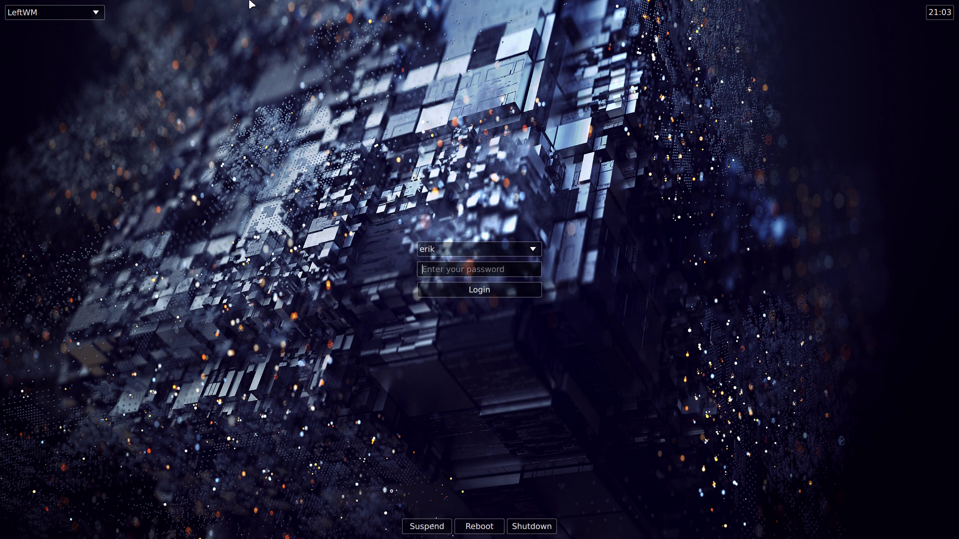
Step: Keep LeftWM as the LightDM session and log in with the account password
left_click(85, 13)
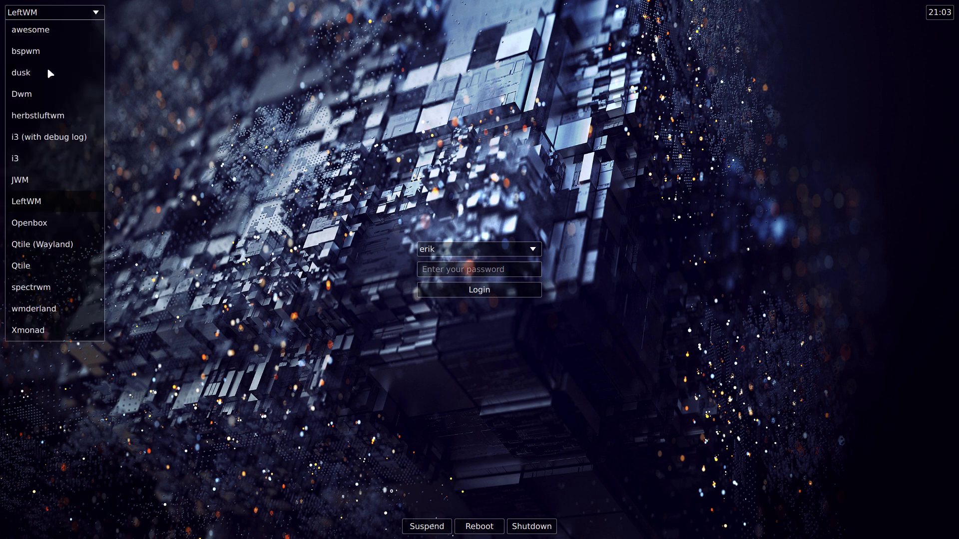
left_click(86, 17)
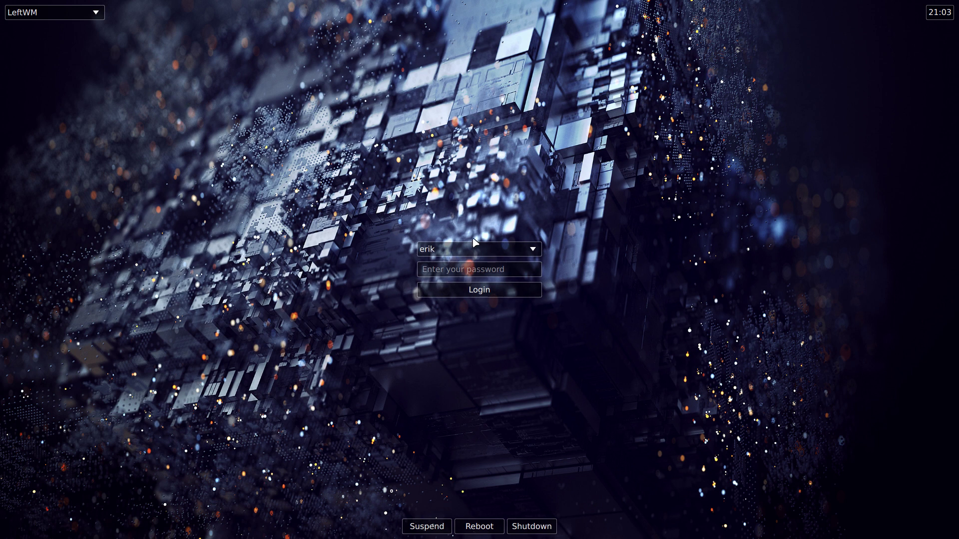
left_click(449, 272)
type("****")
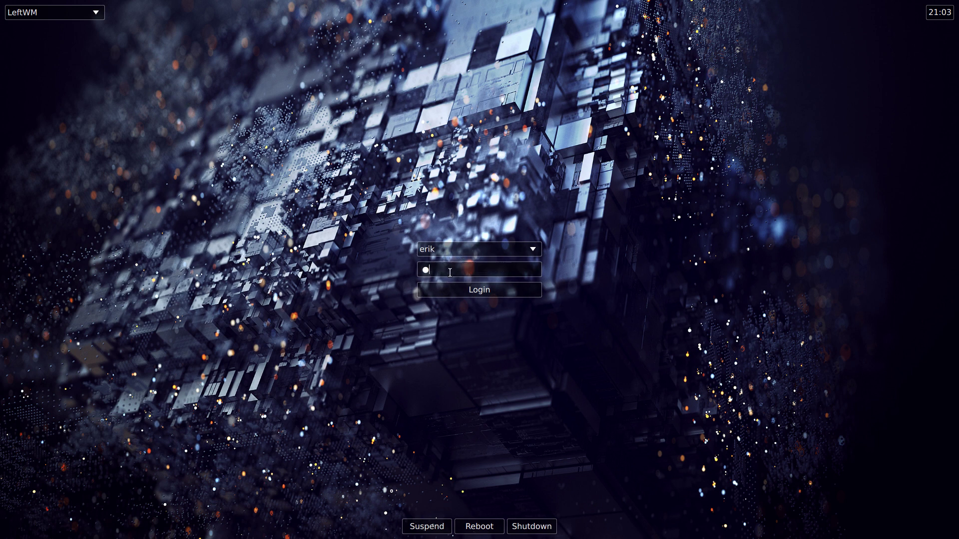
key("Return")
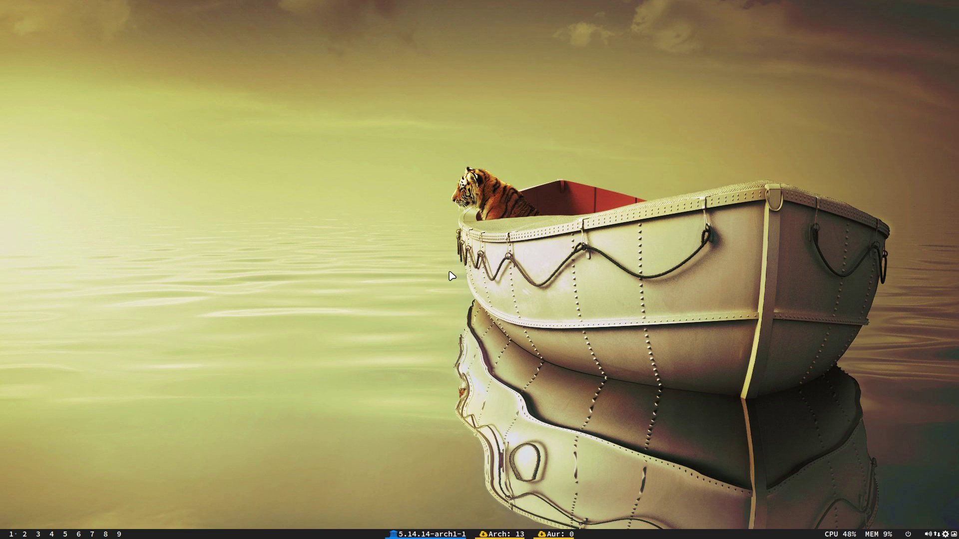
Step: Launch an Alacritty terminal with Super+Enter to display the system summary
key("super+Return")
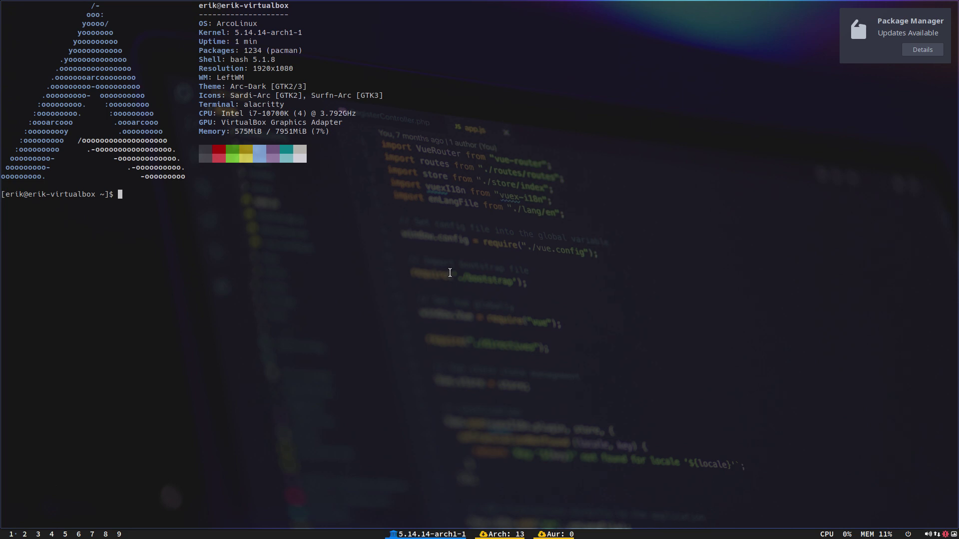
Step: Run update with the sudo password and confirm installing the 13 package upgrades
type("update")
key("Return")
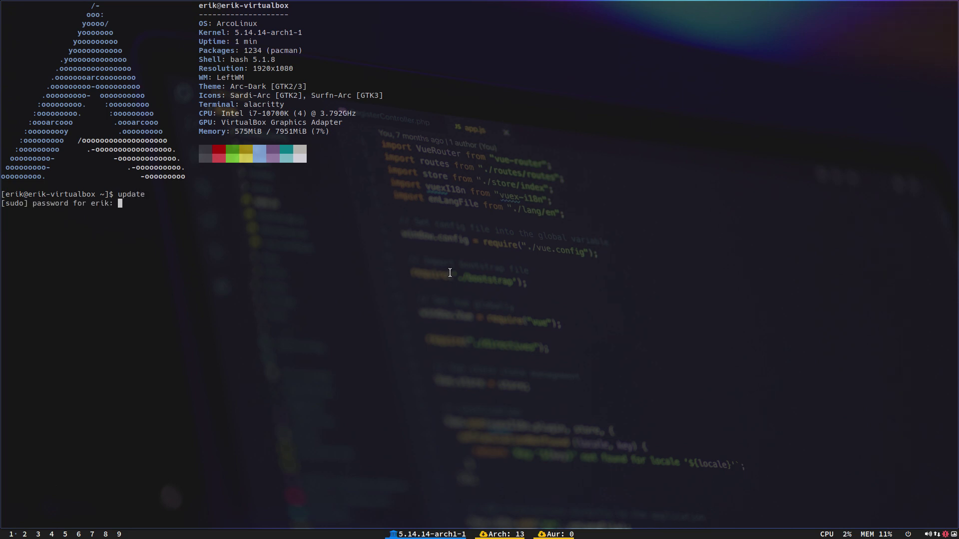
key("Return")
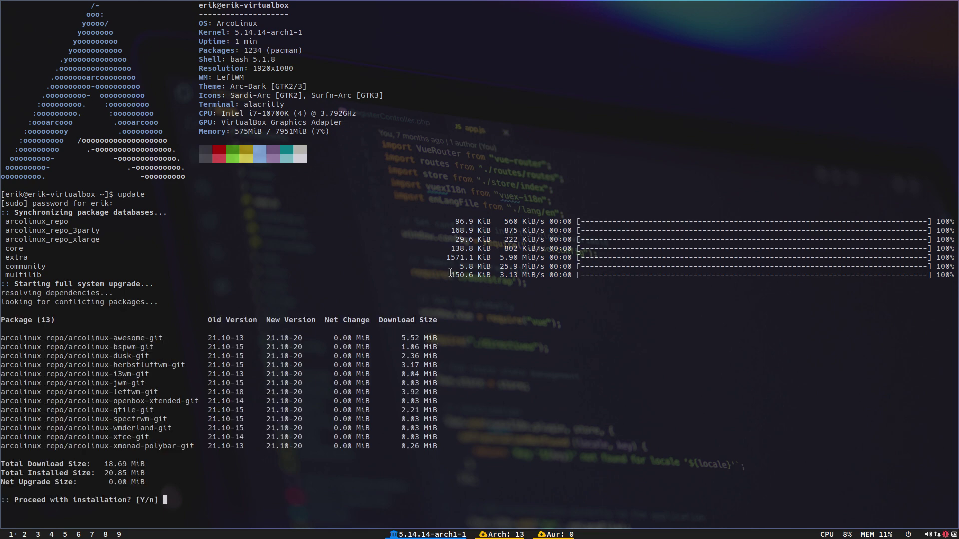
key("Return")
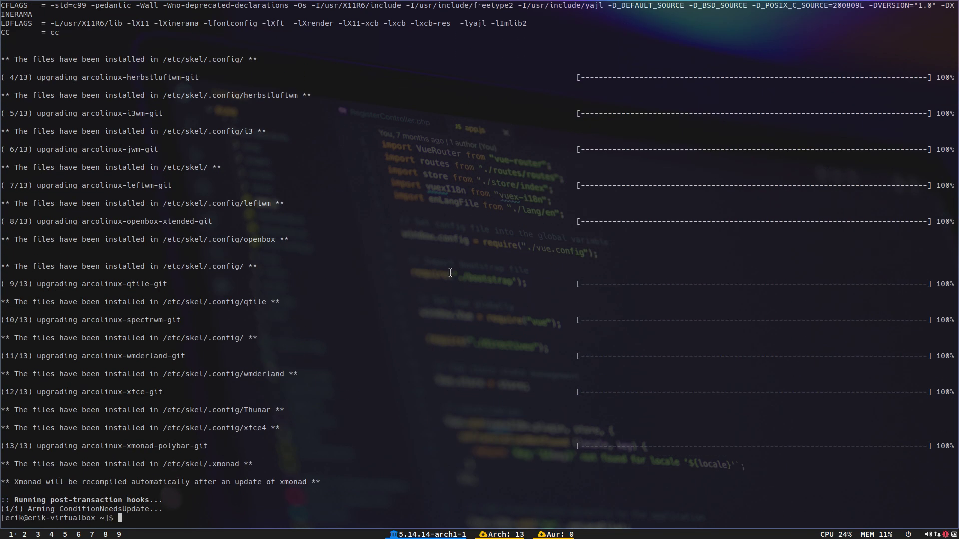
Step: Run skel to refresh user configs, then enter the leftwm-theme update command
type("skel")
key("Return")
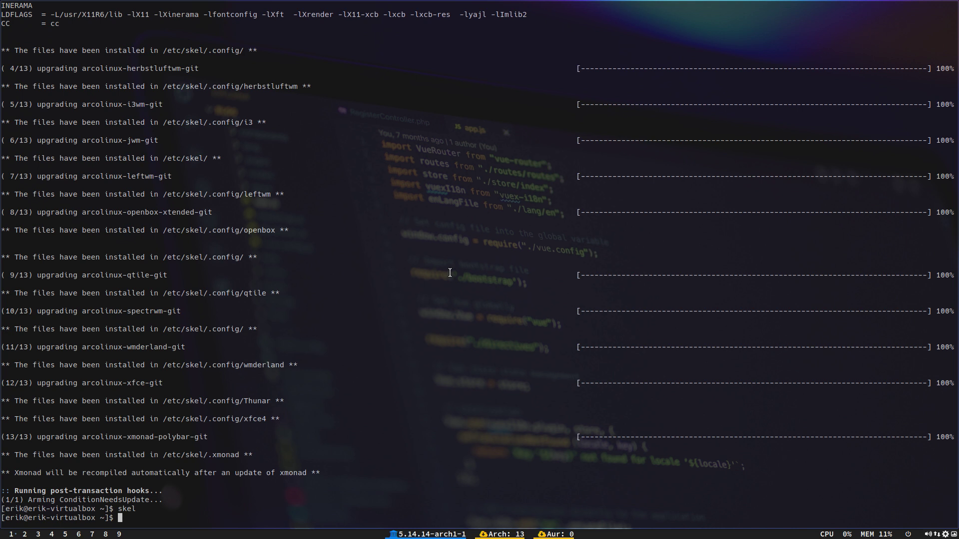
type("leftwm-theme update")
Step: Update the LeftWM theme list and install the starwars theme
key("Return")
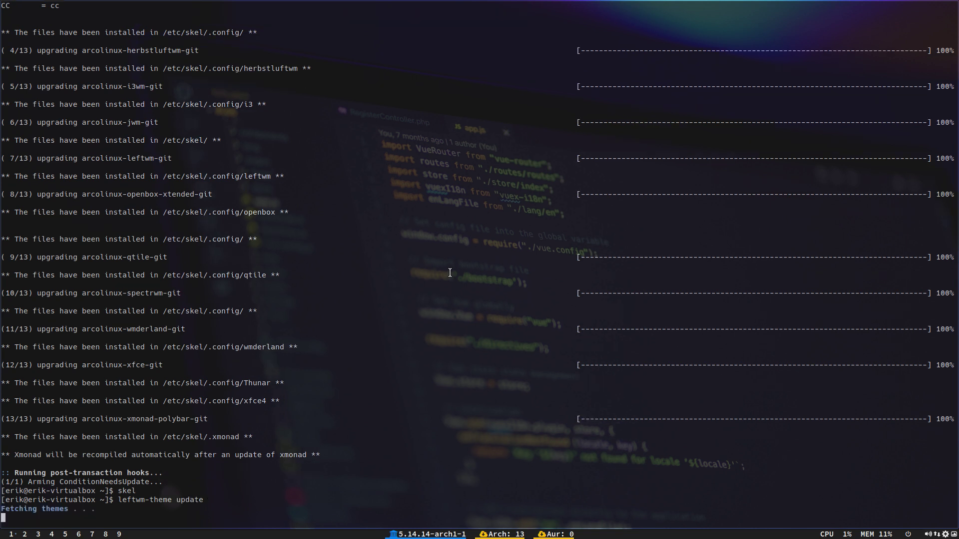
key("Up")
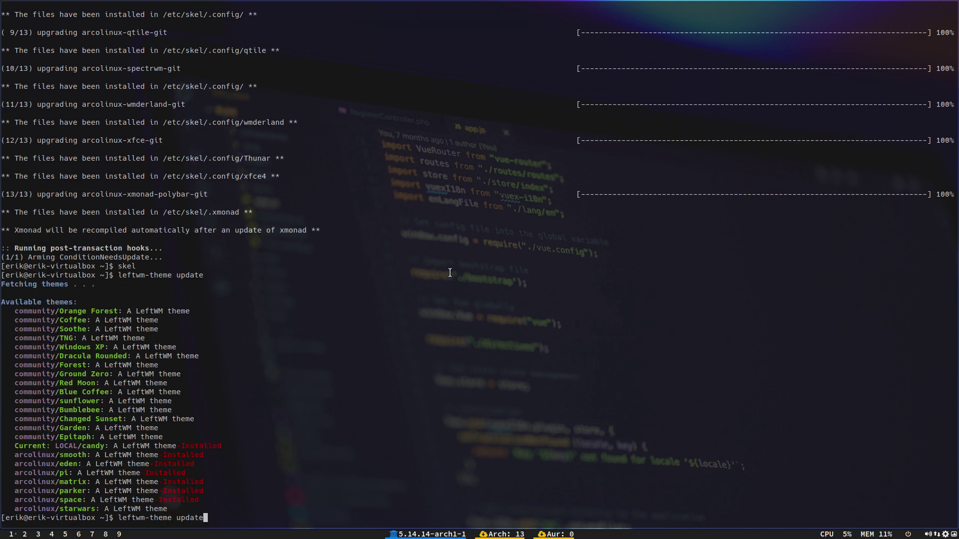
key("BackSpace")
key("BackSpace")
key("BackSpace")
key("BackSpace")
key("BackSpace")
key("BackSpace")
type("install")
key("BackSpace")
key("BackSpace")
key("BackSpace")
type("all starwars")
key("Return")
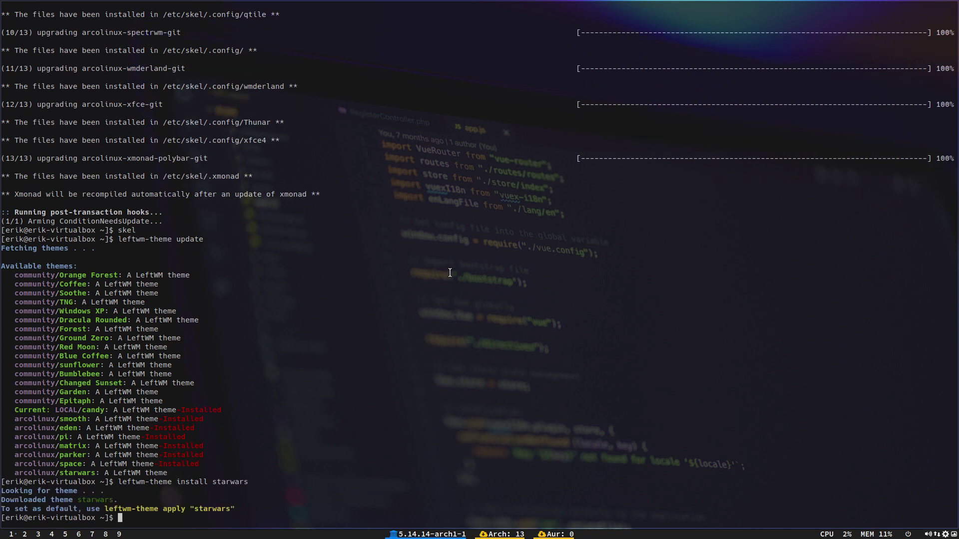
Step: Apply starwars as the LeftWM theme and close the terminal
key("Up")
key("Left")
key("Left")
key("Left")
key("Left")
key("Left")
key("Left")
key("Left")
key("Left")
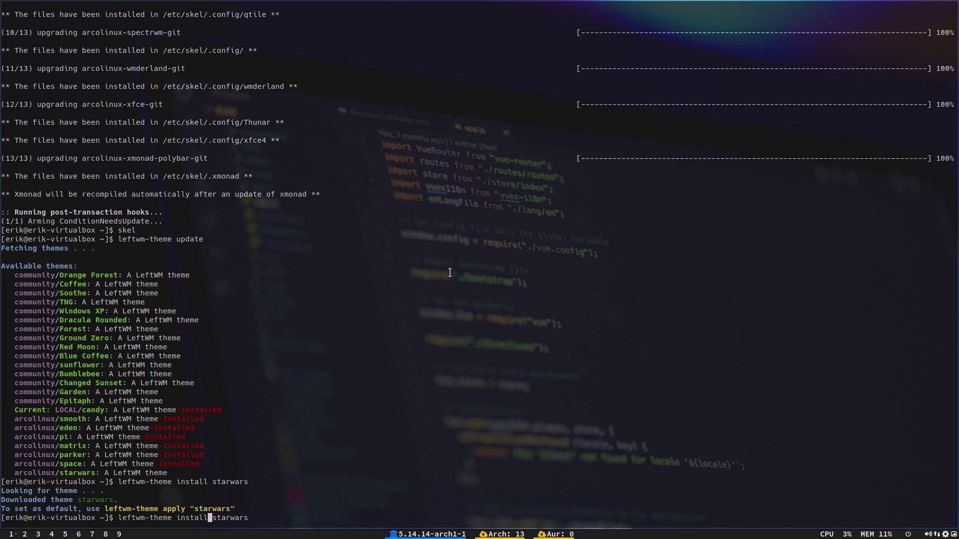
key("BackSpace")
key("BackSpace")
key("BackSpace")
key("BackSpace")
key("BackSpace")
key("BackSpace")
key("BackSpace")
key("BackSpace")
type("apply")
key("Return")
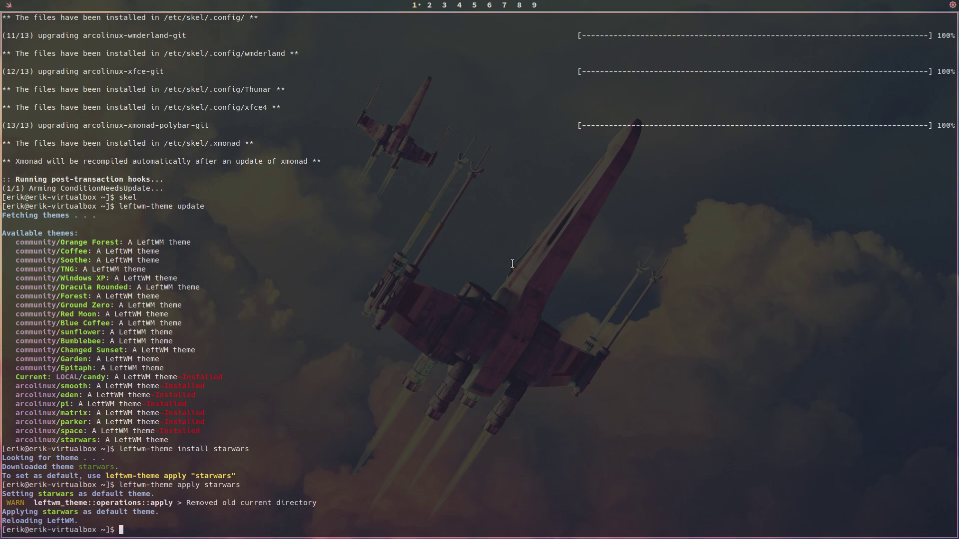
key("super+q")
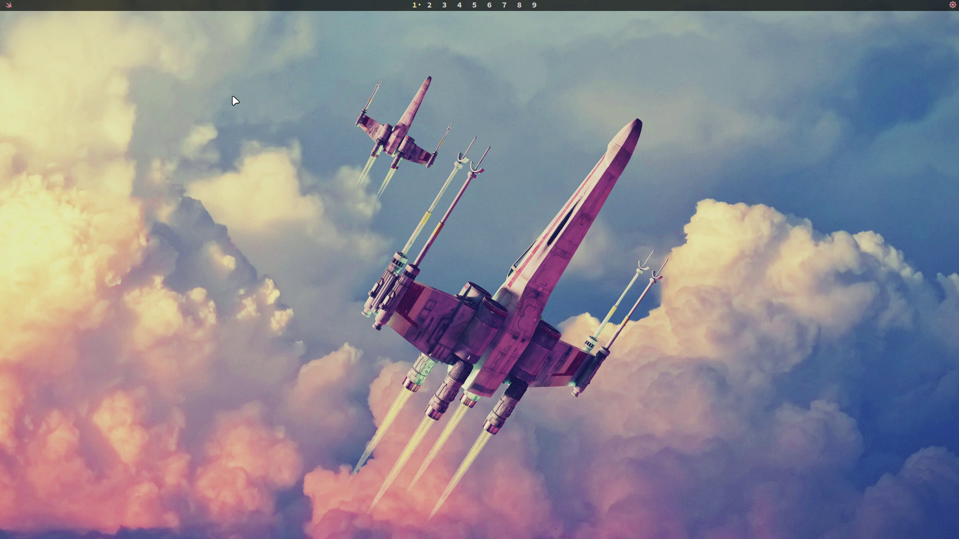
Step: Try the starwars theme's app finder, a terminal and the logout menu, closing each
left_click(9, 6)
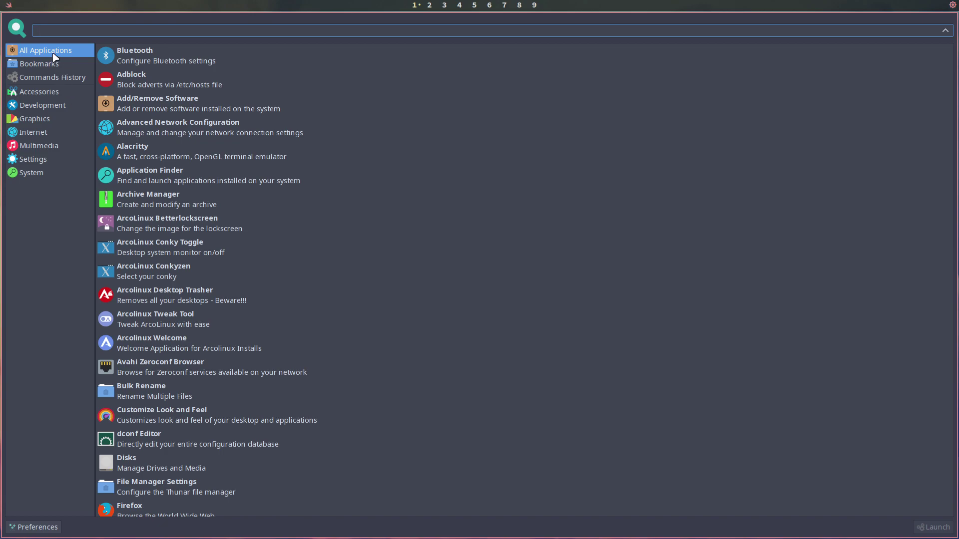
key("Escape")
key("super+Return")
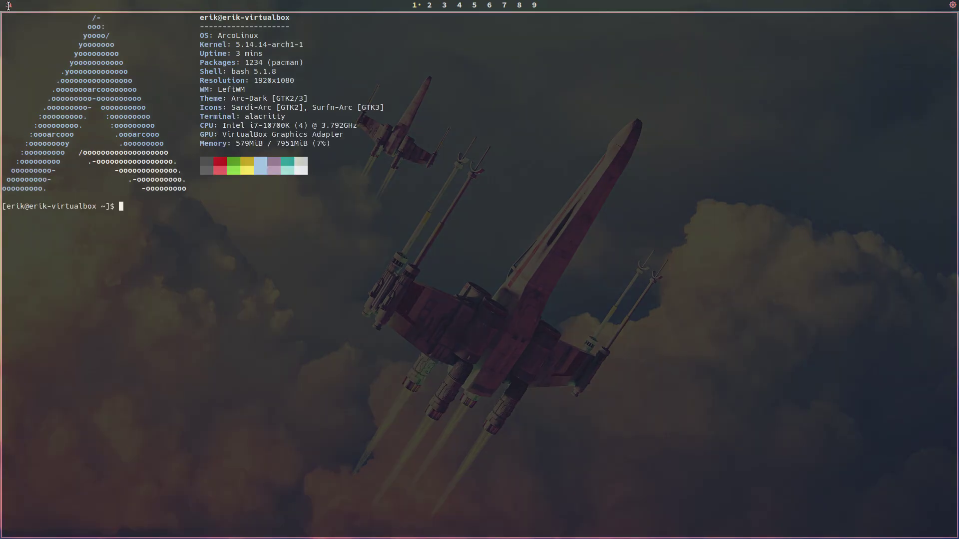
key("super+5")
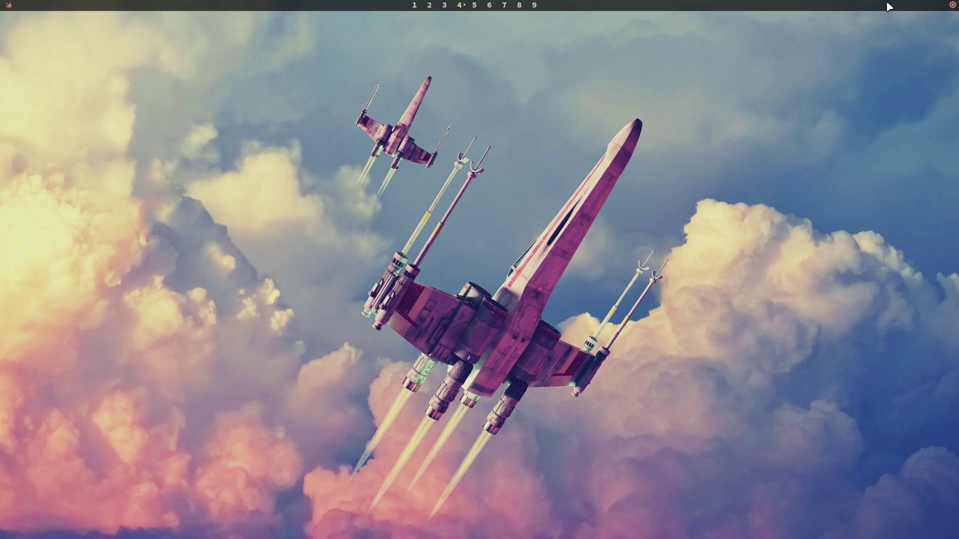
left_click(950, 7)
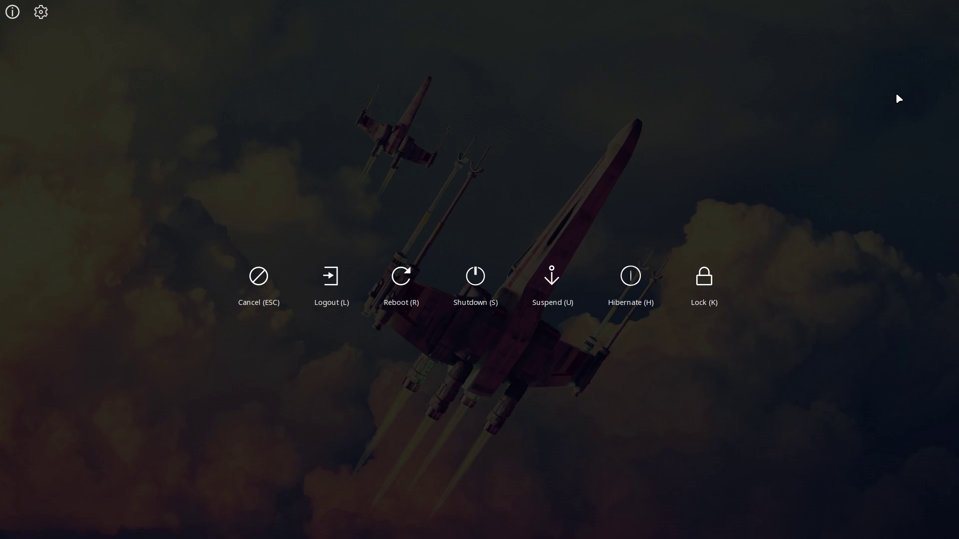
key("Escape")
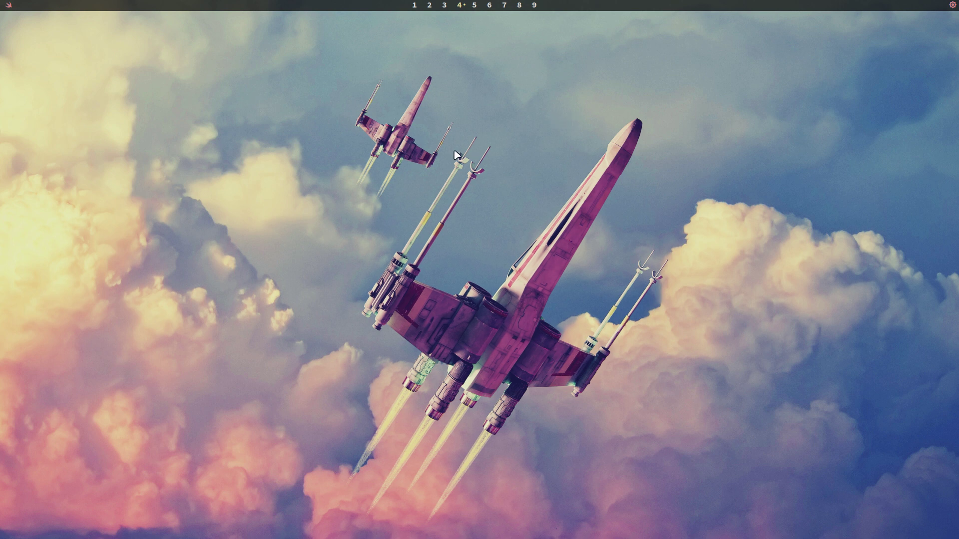
key("super+Return")
type("att")
key("Return")
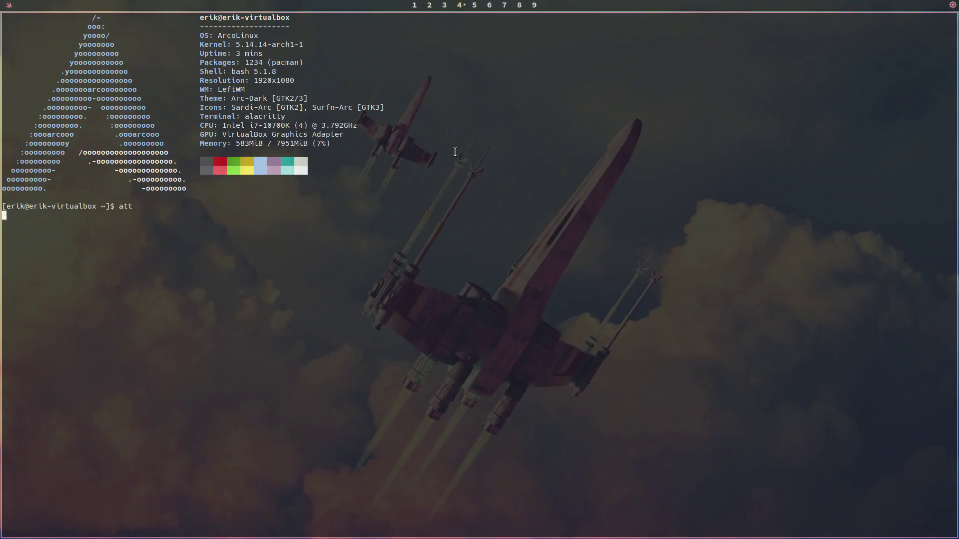
type("••••")
key("Return")
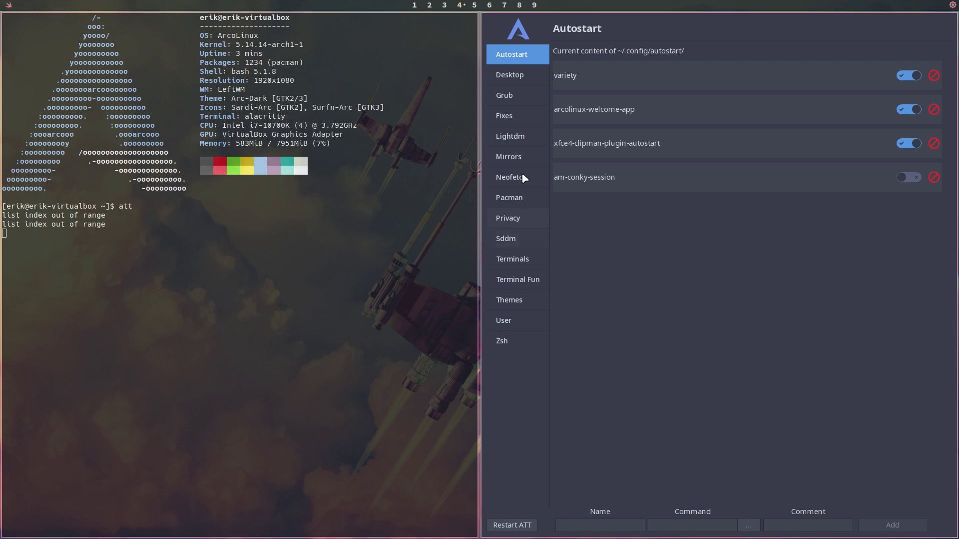
left_click(521, 78)
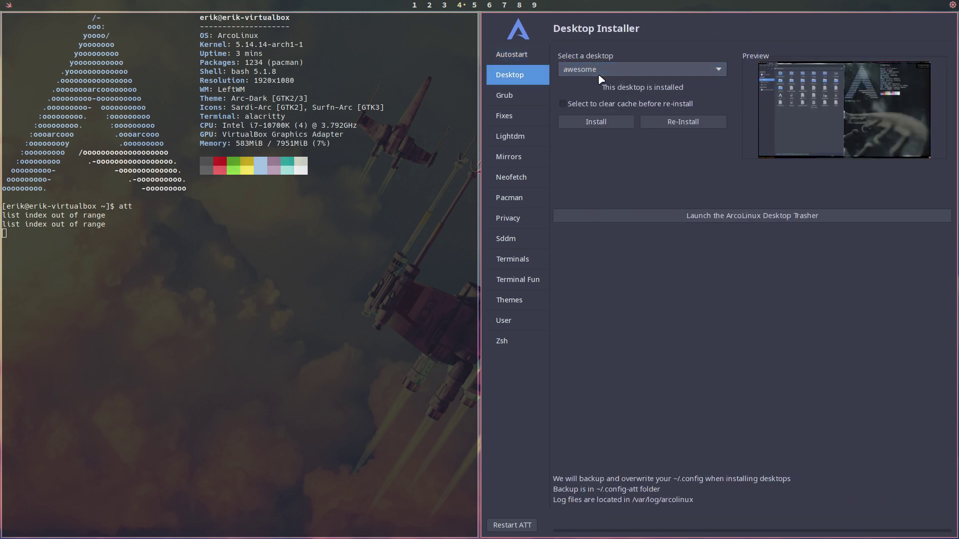
left_click(598, 74)
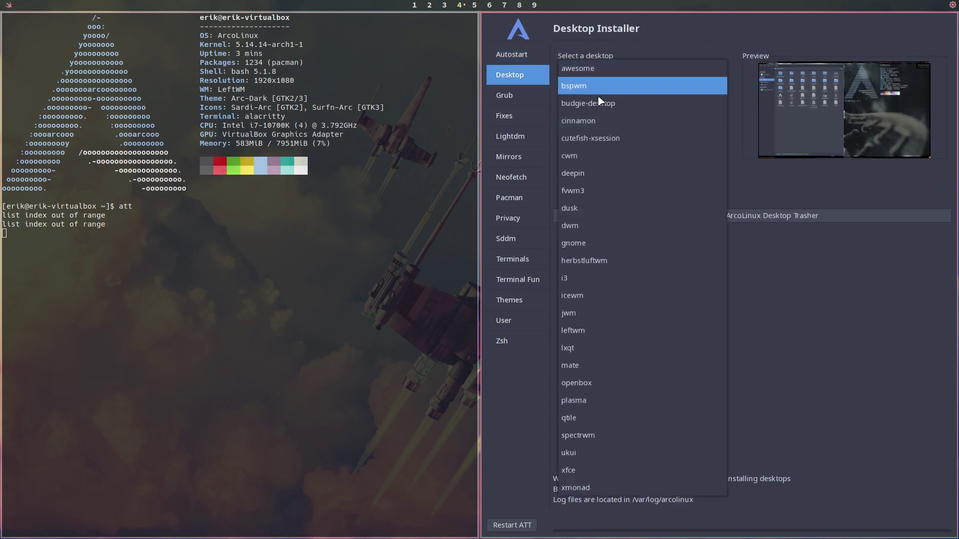
Step: Install gnome from the Desktop Installer, marking the gnome-terminal package names in the log
left_click(599, 243)
left_click(602, 126)
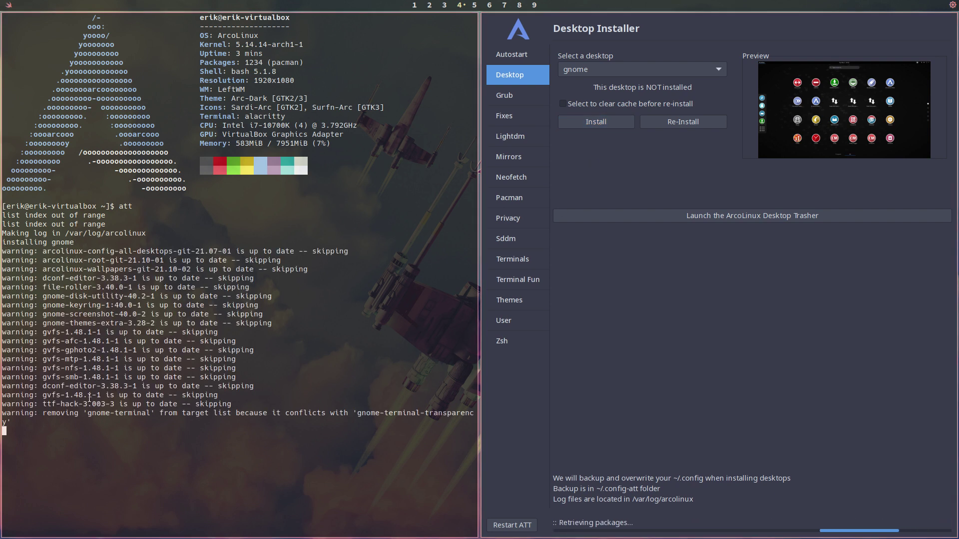
left_click_drag(87, 413, 145, 415)
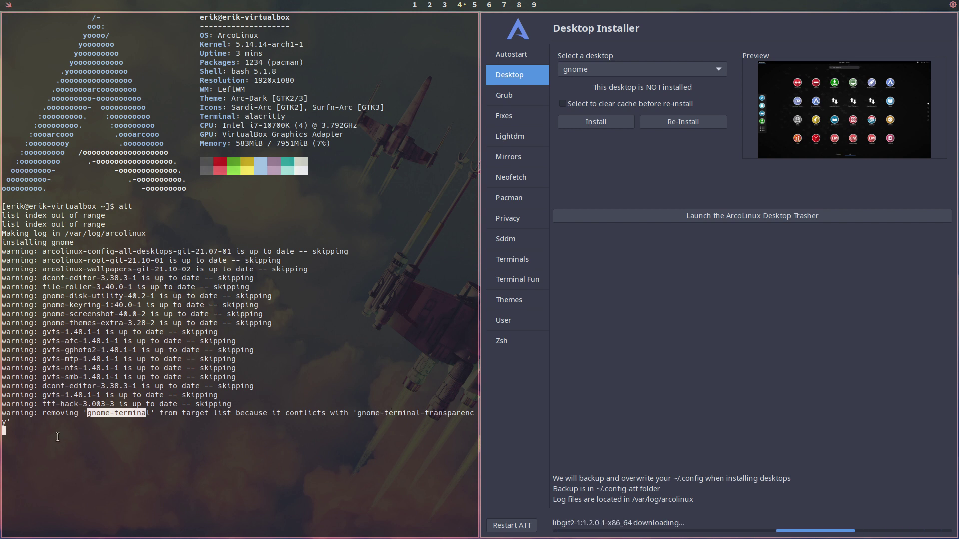
left_click_drag(357, 413, 472, 414)
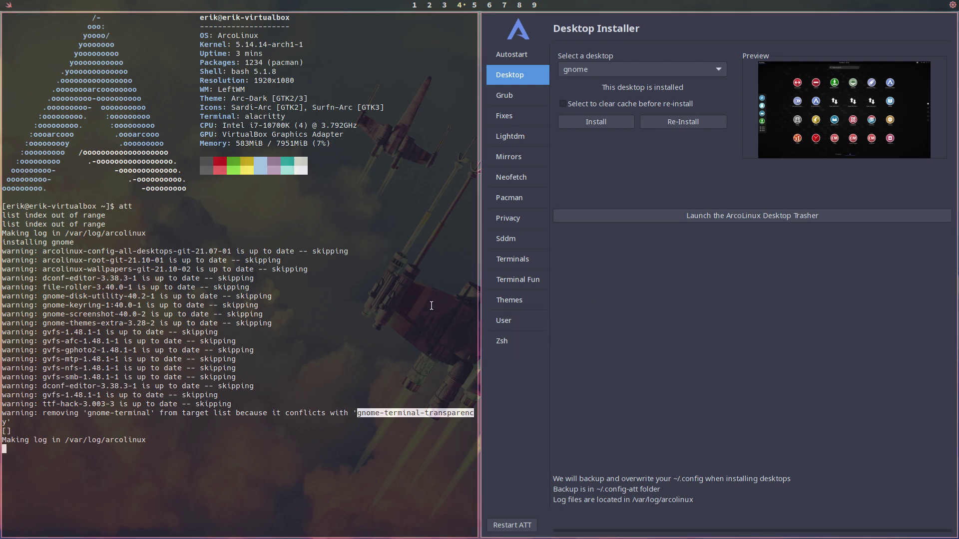
Step: Log out of LeftWM, choose GNOME on Xorg in LightDM and enter the account password
key("super+x")
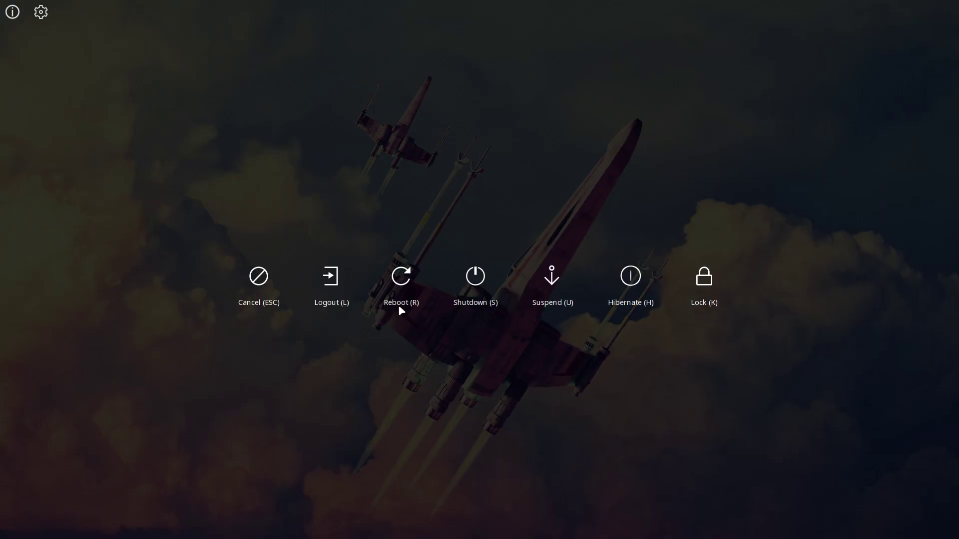
left_click(331, 276)
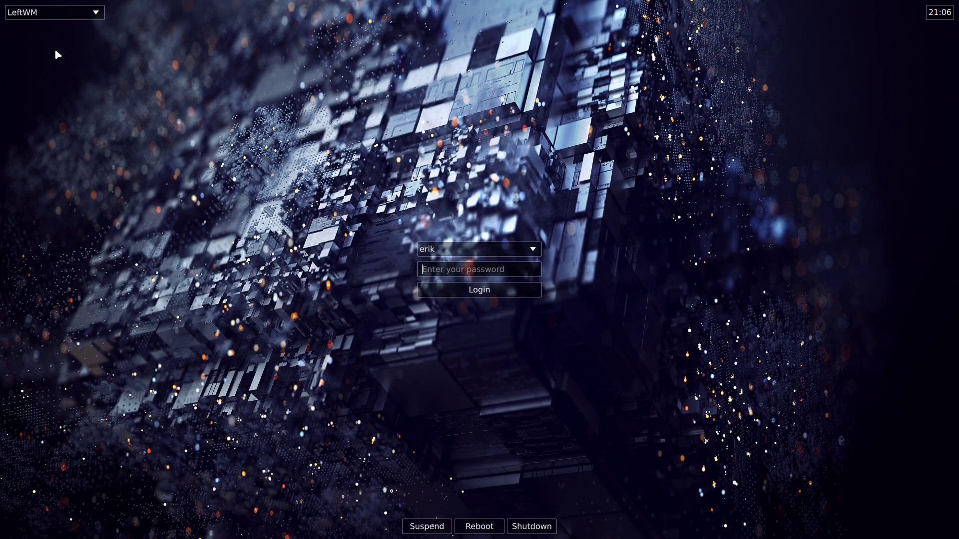
left_click(38, 12)
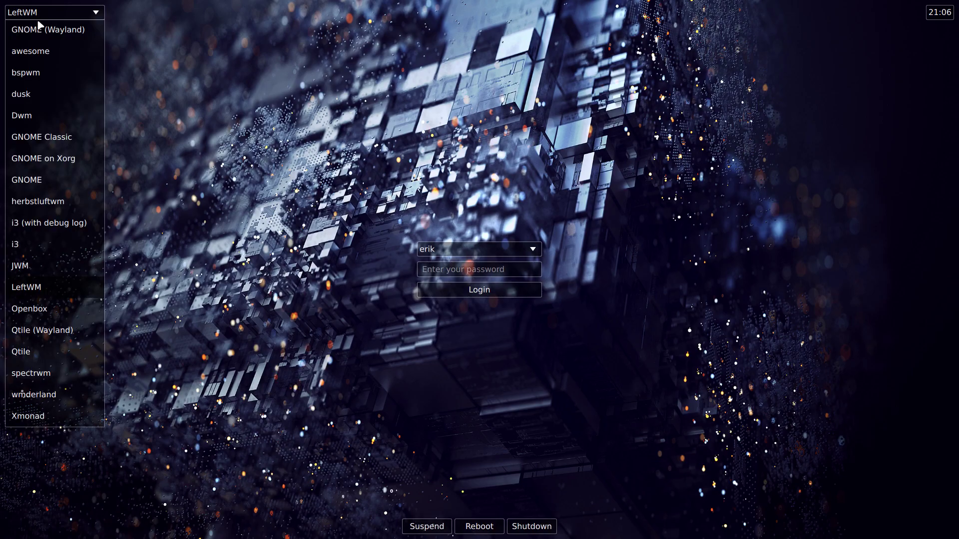
left_click(35, 158)
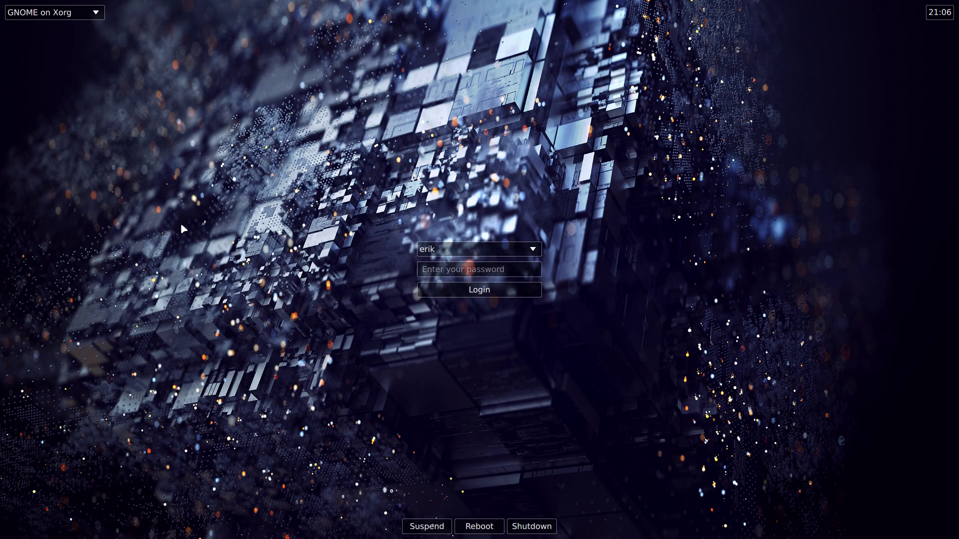
left_click(468, 267)
type("****")
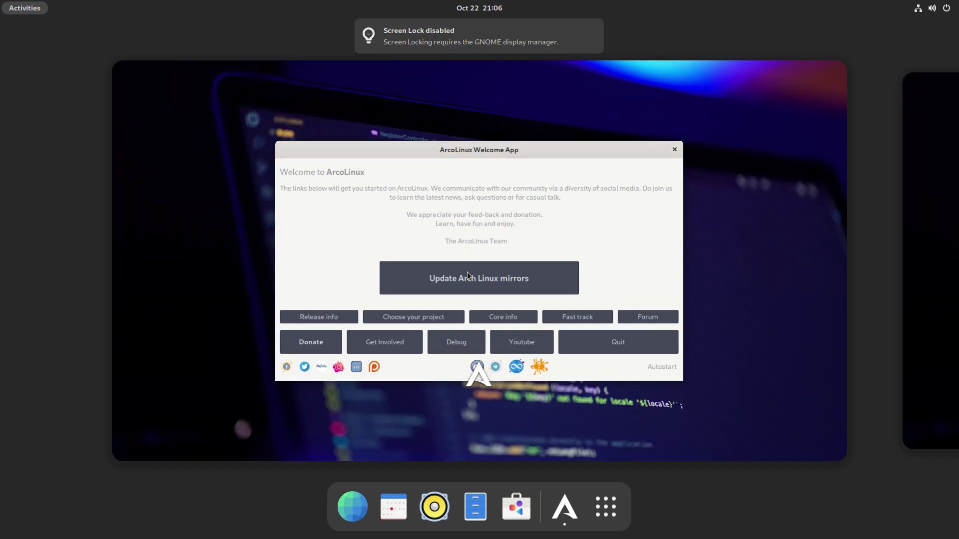
Step: Turn off the ArcoLinux Welcome App's Autostart and quit it
left_click(606, 232)
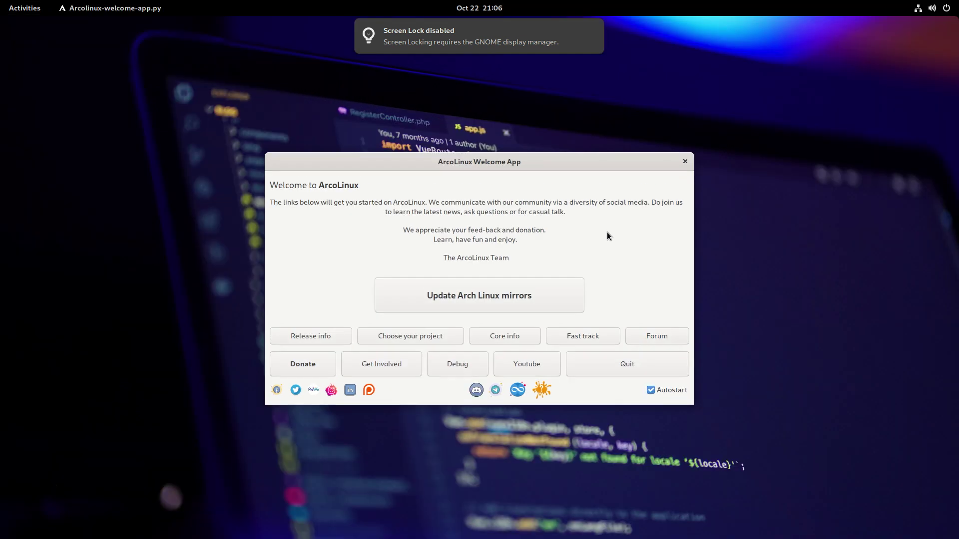
left_click(657, 391)
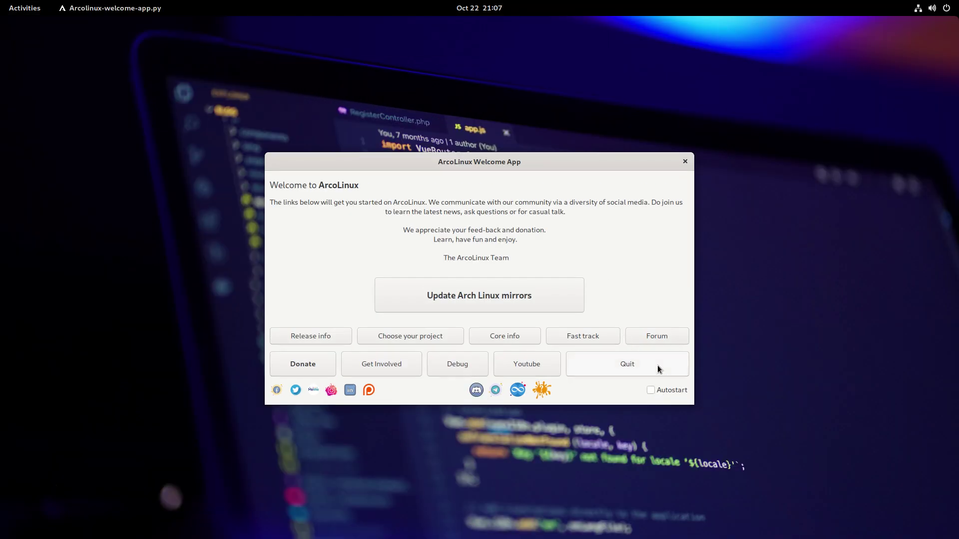
left_click(659, 369)
Step: Open Files from Activities, centre its window, then close it
left_click(14, 10)
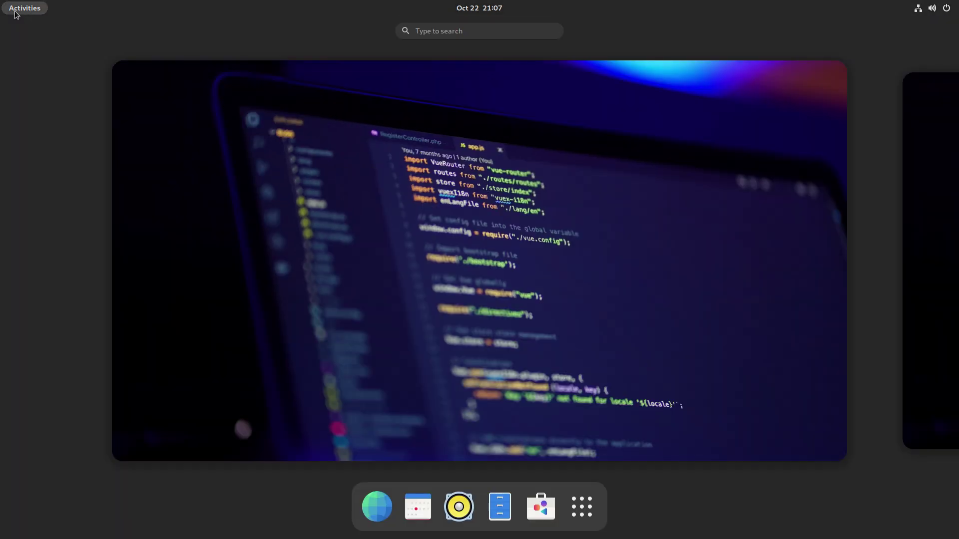
left_click(499, 507)
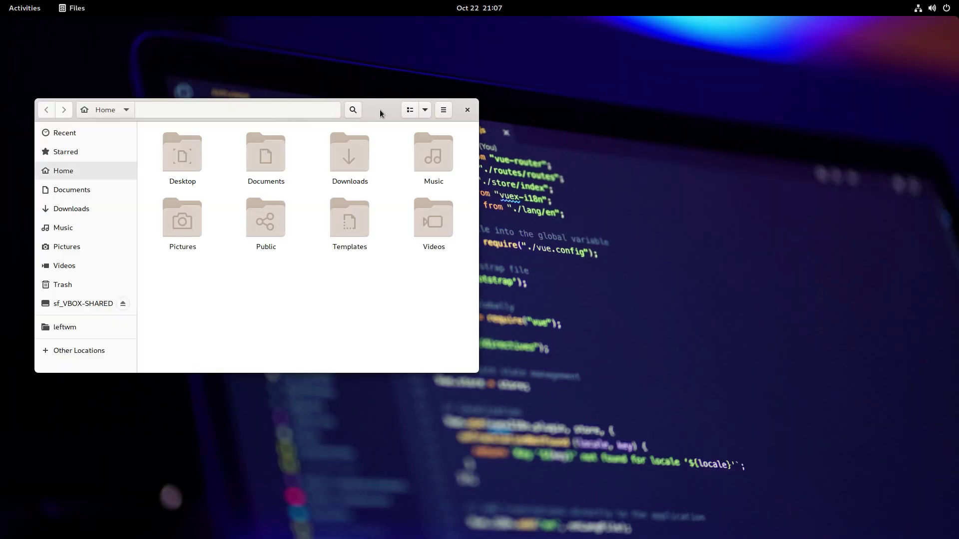
left_click_drag(379, 110, 597, 123)
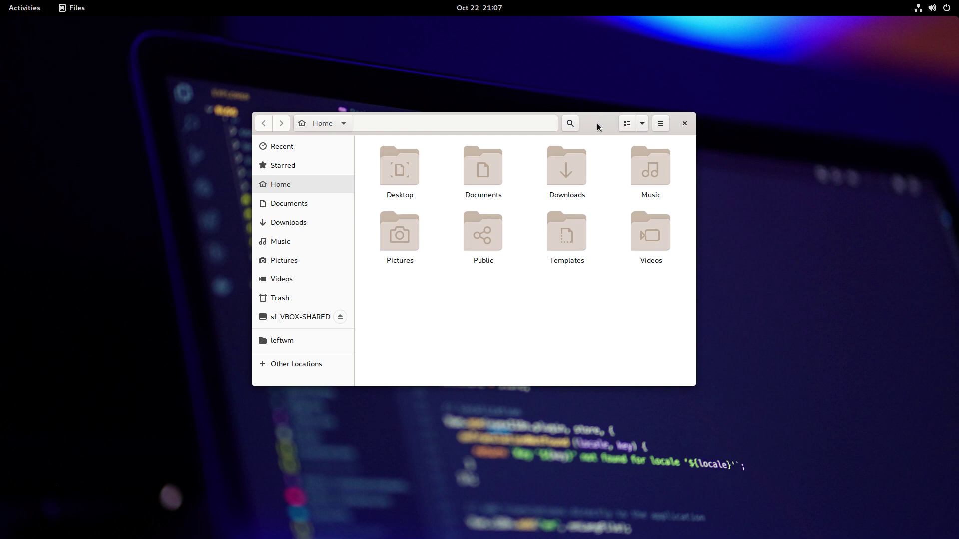
left_click(684, 123)
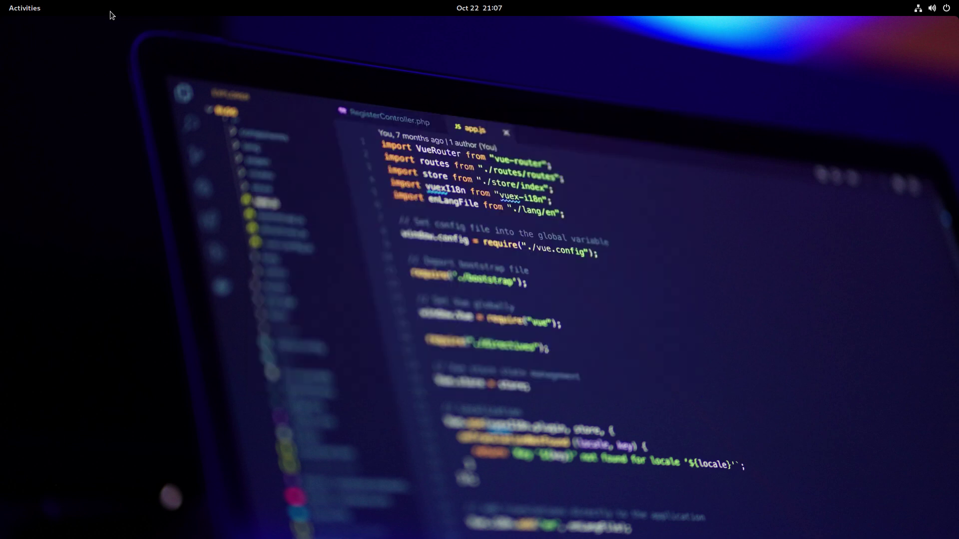
Step: Search Activities for "twe" to find Tweaks
left_click(20, 10)
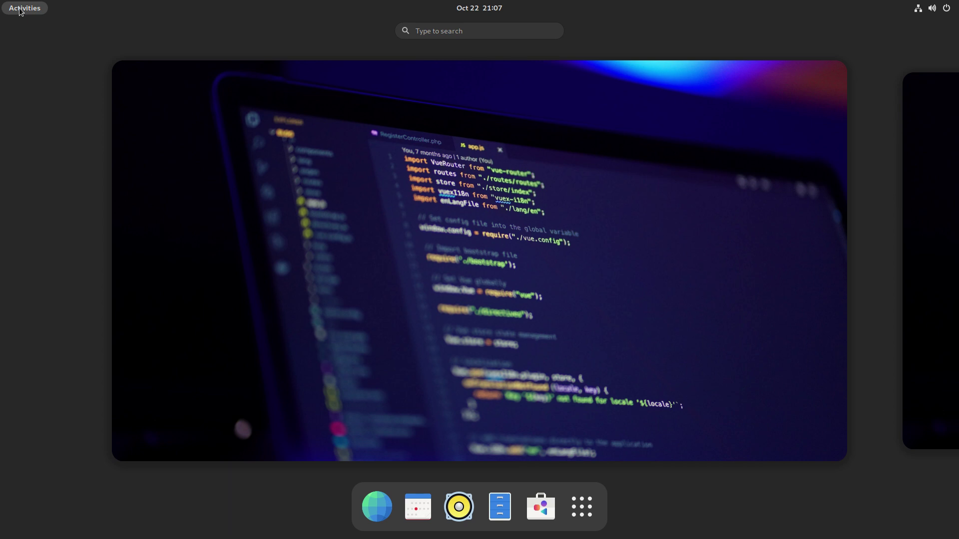
type("th")
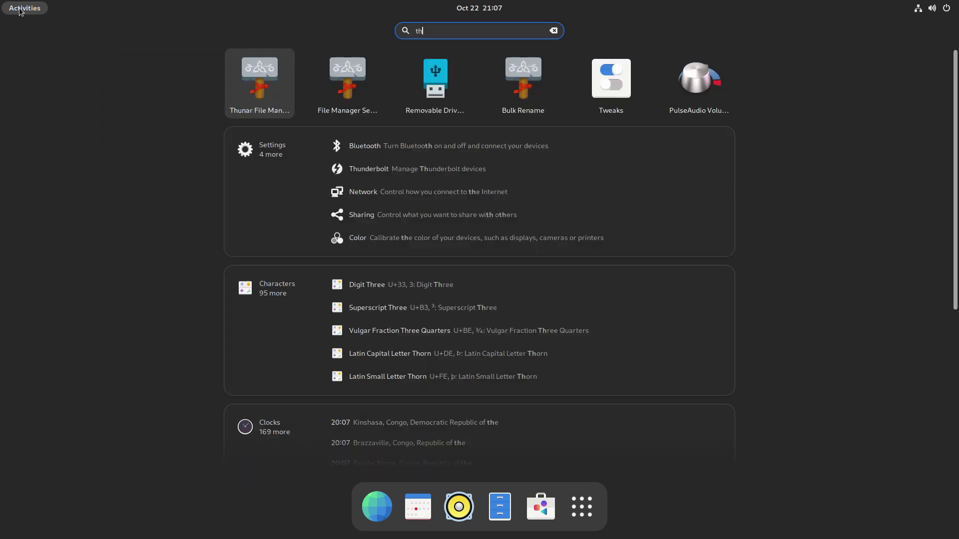
key("Escape")
type("twe")
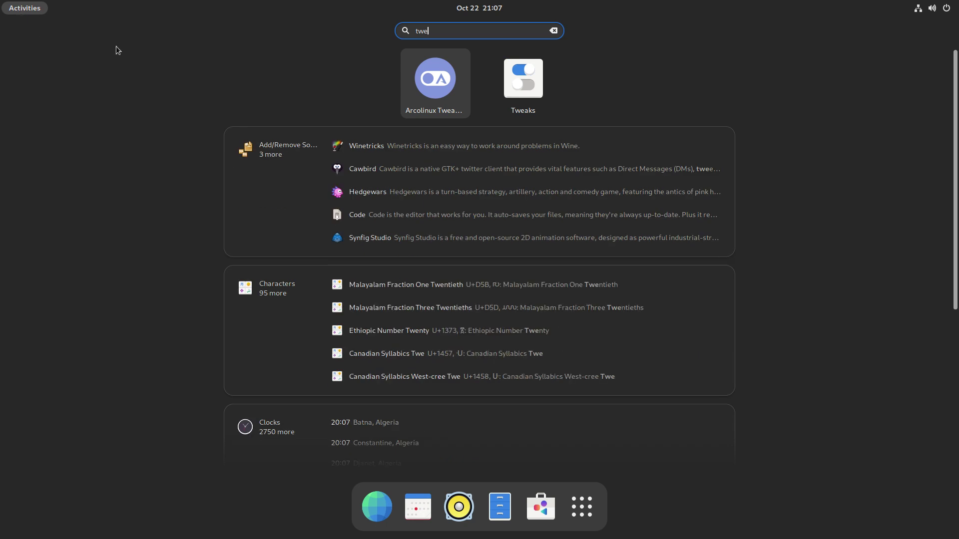
Step: In Tweaks Appearance, choose Al-candy-icons icons, Bibata-Modern-Ice cursor and Arc-Dark applications theme, then close Tweaks
left_click(516, 81)
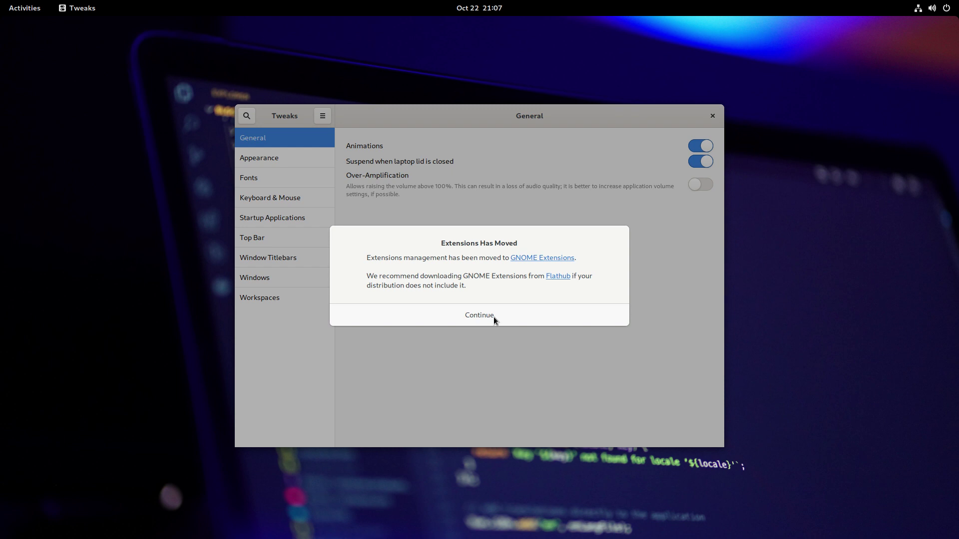
left_click(493, 317)
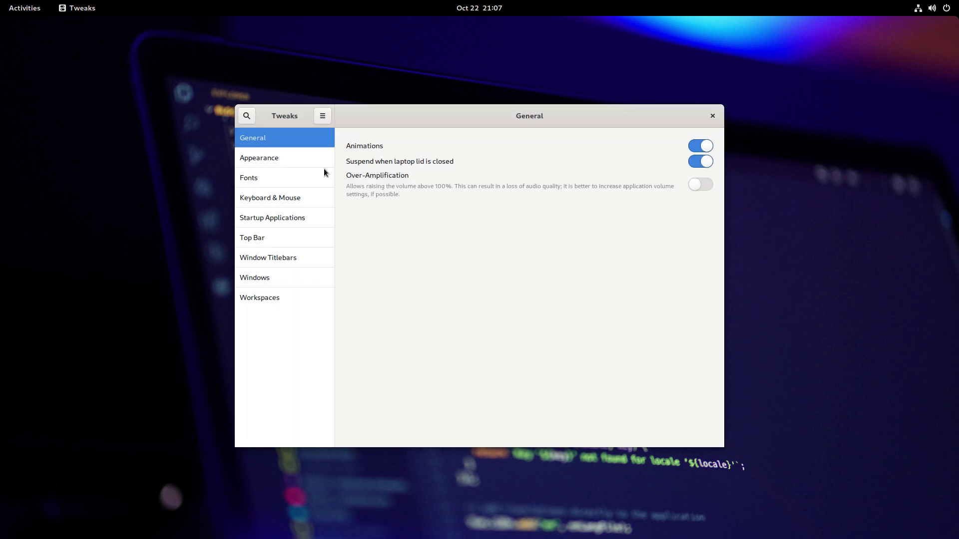
left_click(287, 158)
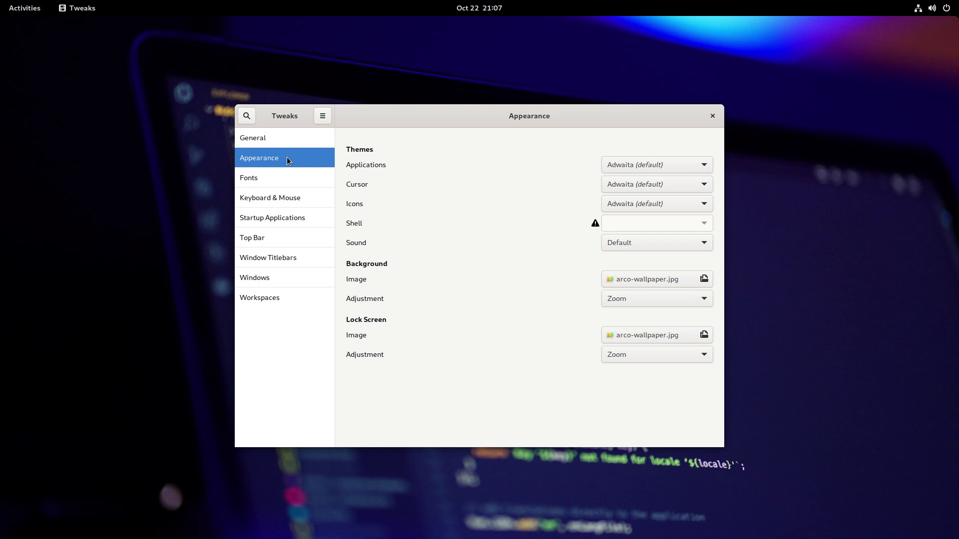
left_click(617, 204)
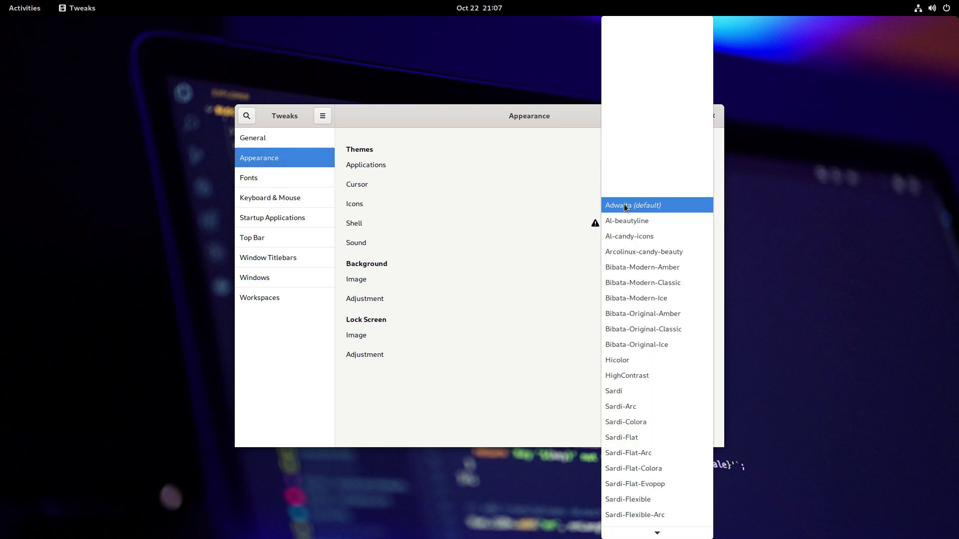
left_click(638, 236)
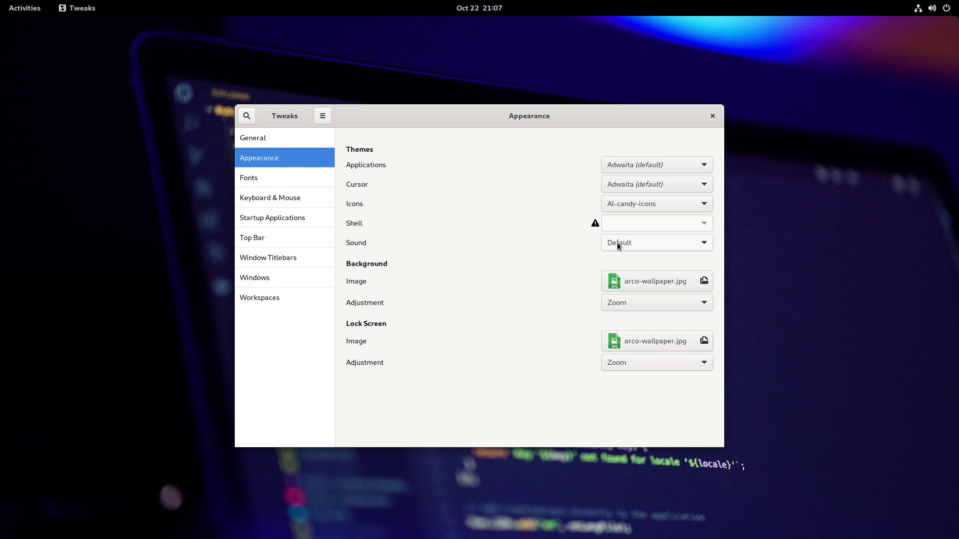
left_click(619, 188)
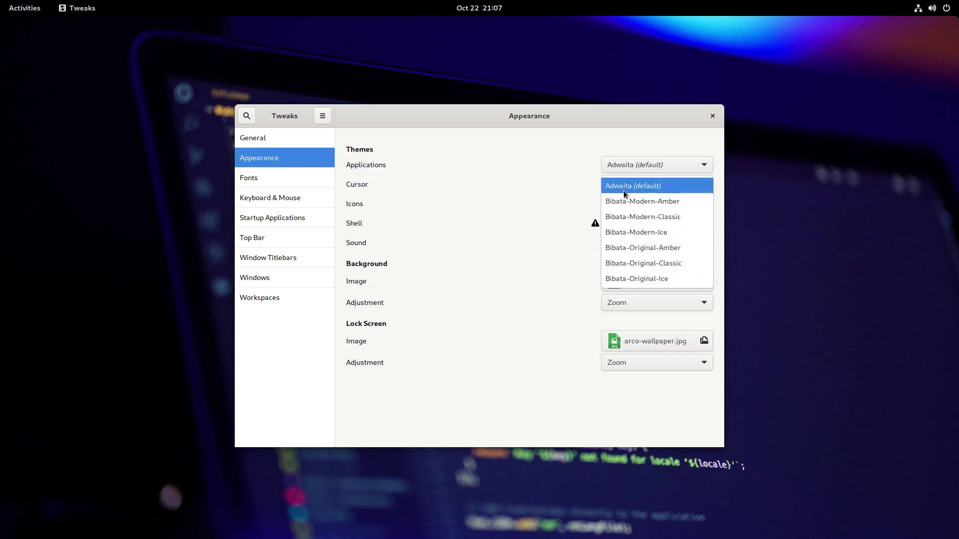
left_click(646, 235)
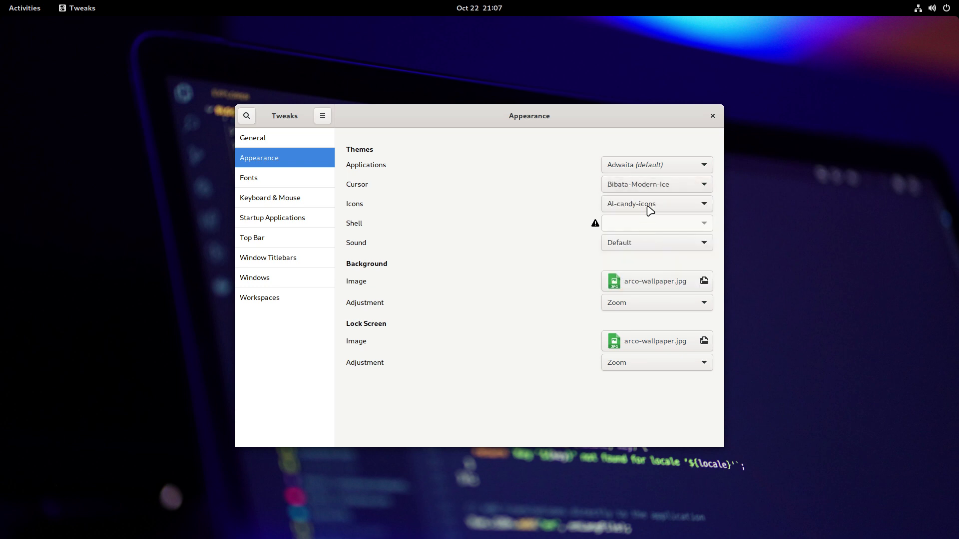
left_click(657, 165)
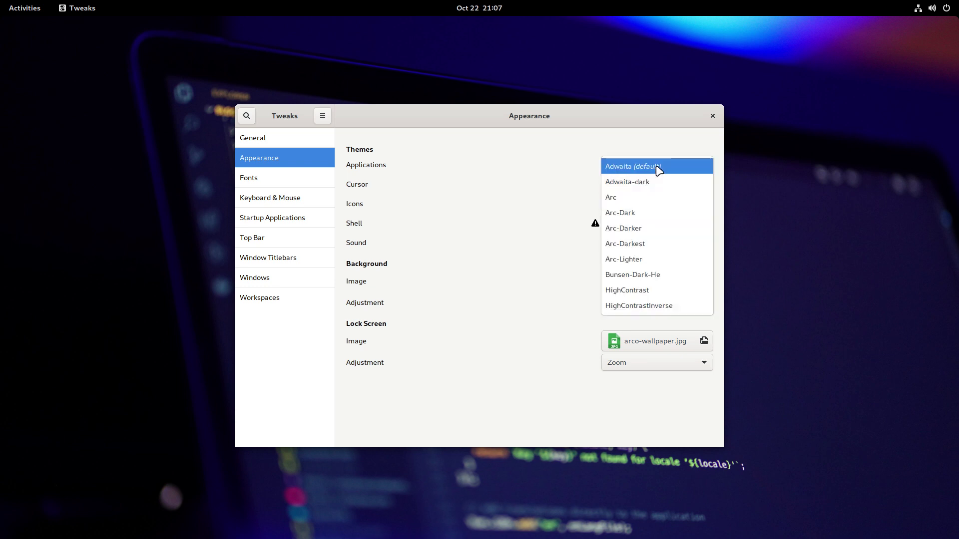
left_click(660, 212)
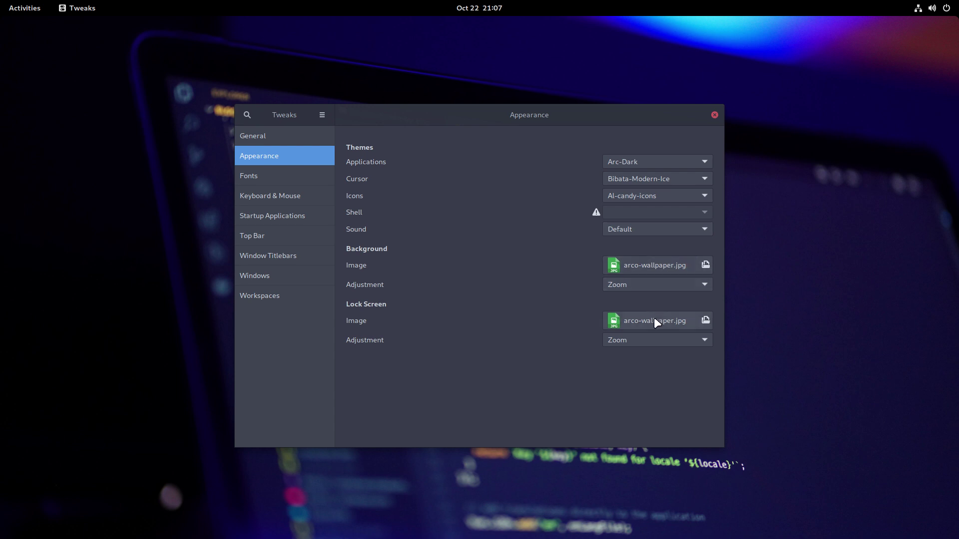
left_click(714, 116)
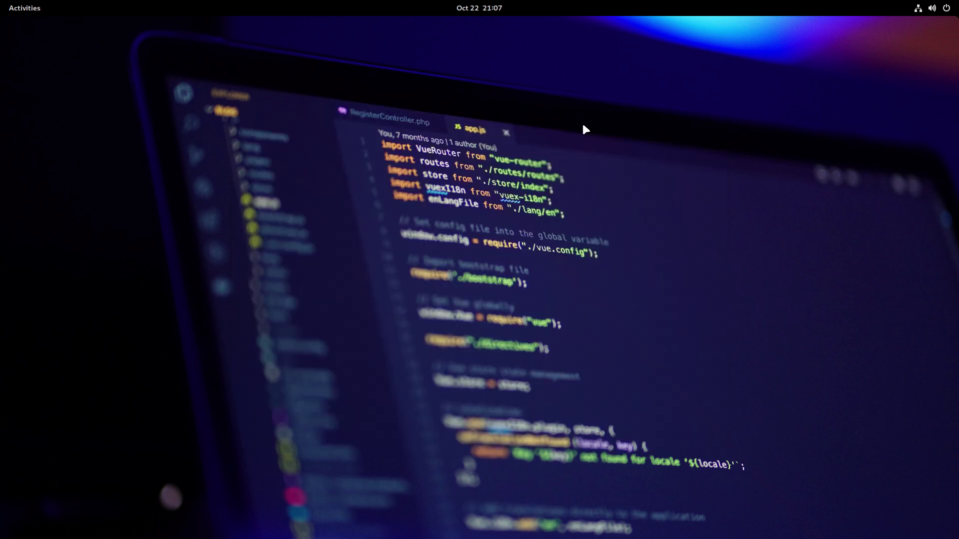
Step: Open the Files file manager from the overview and close it again
left_click(23, 9)
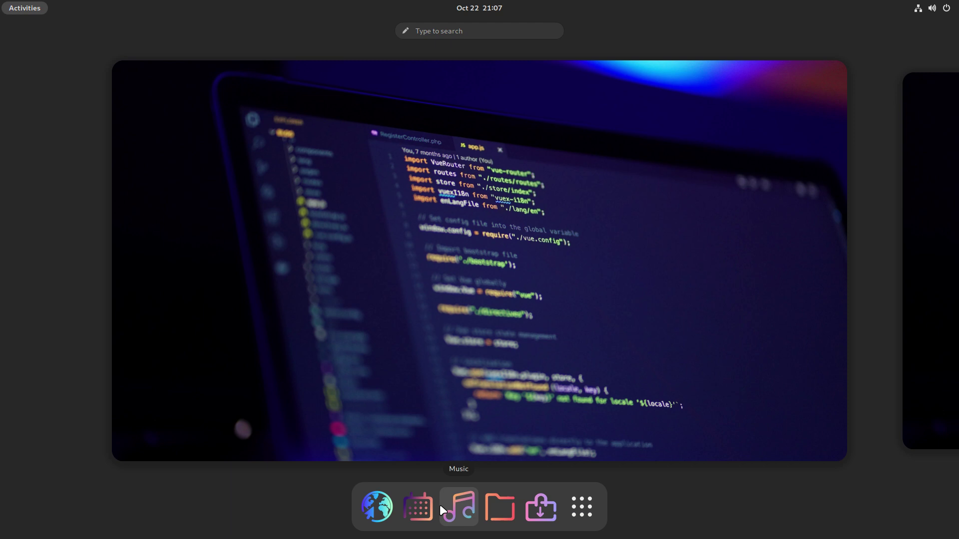
left_click(494, 507)
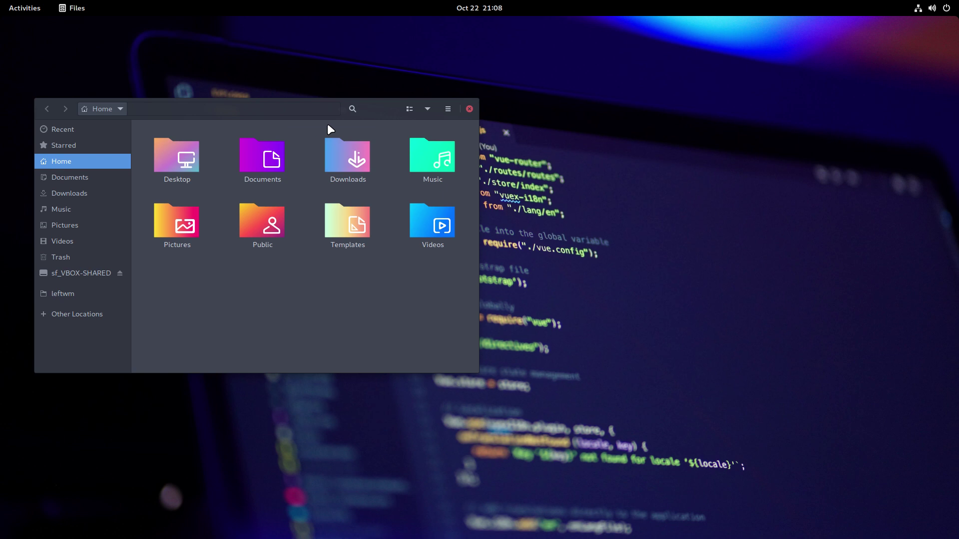
type("q")
left_click(469, 108)
Step: Authenticate with the account password and decline removing the existing lock file
left_click(22, 8)
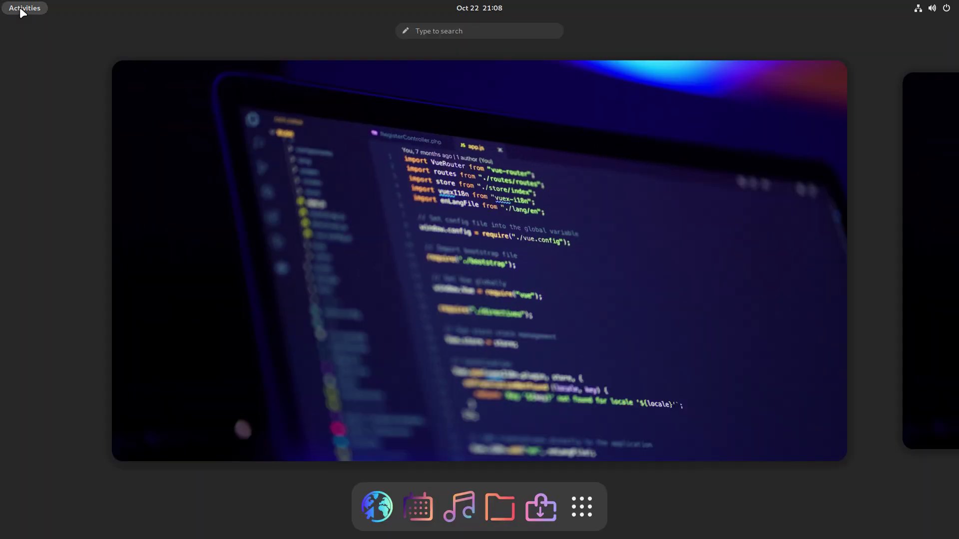
type("twe")
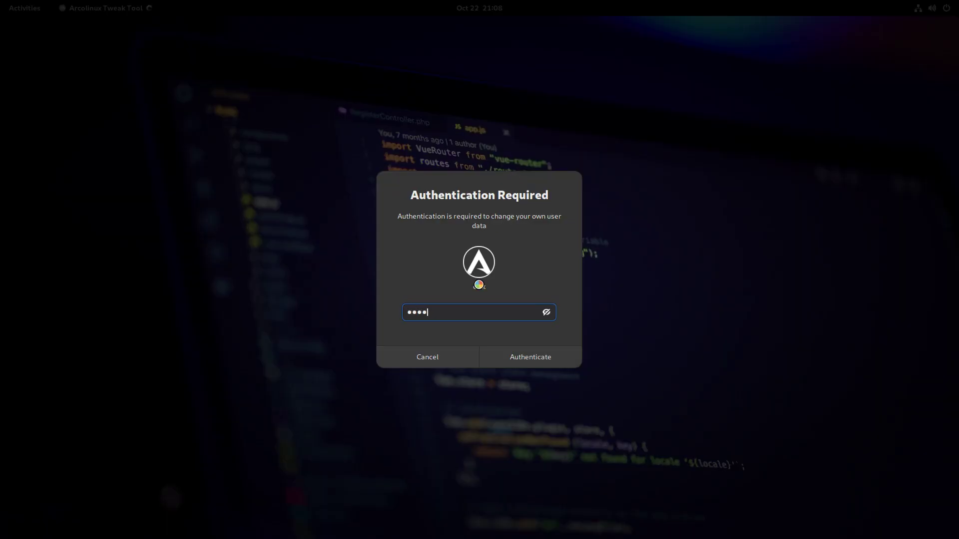
key("Return")
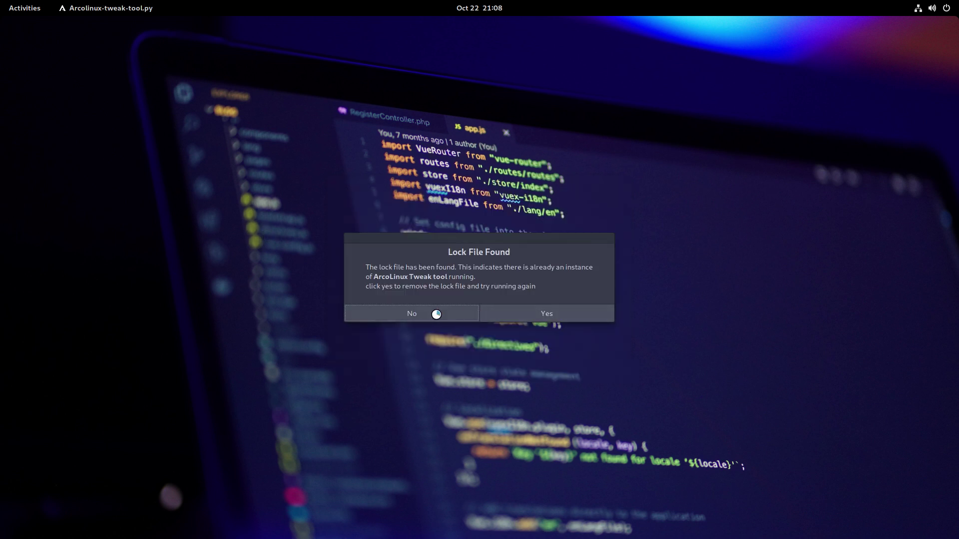
left_click(414, 316)
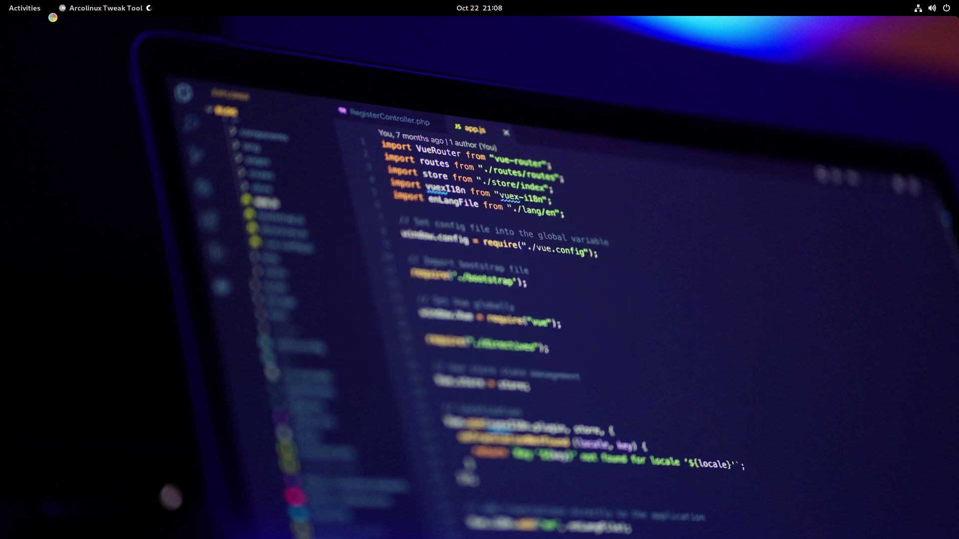
Step: Launch Tweaks via a 'twe' search, set Icons to Arcolinux-candy-beauty, and close it
left_click(25, 9)
type("twe")
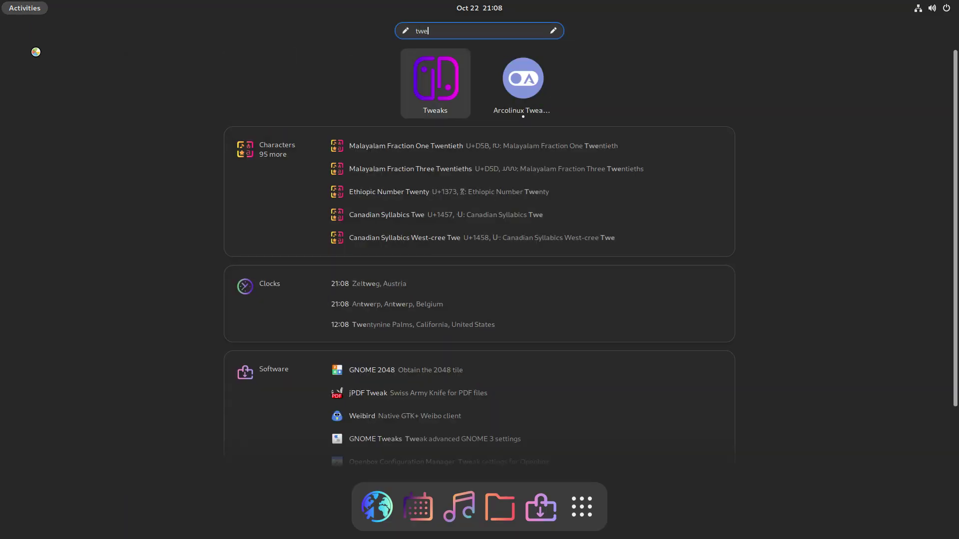
left_click(426, 85)
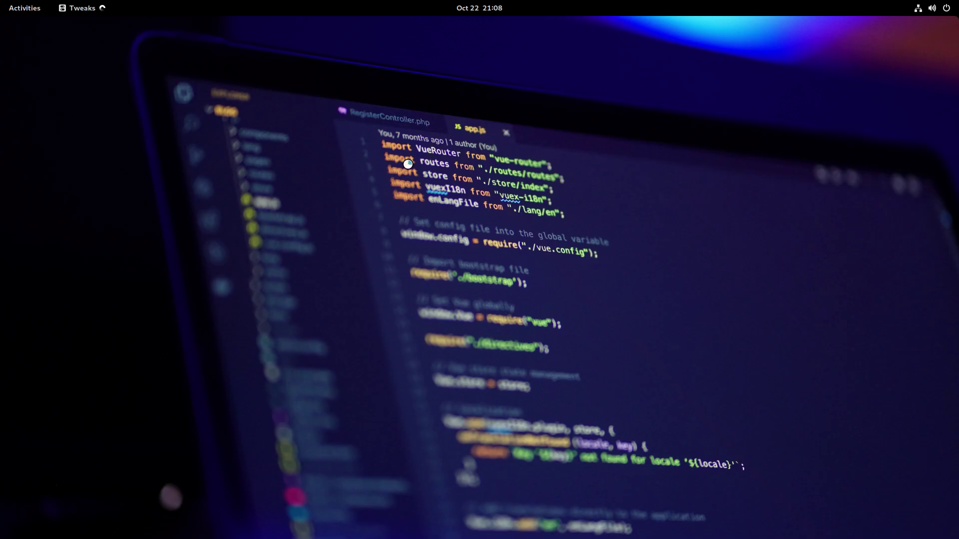
left_click(270, 147)
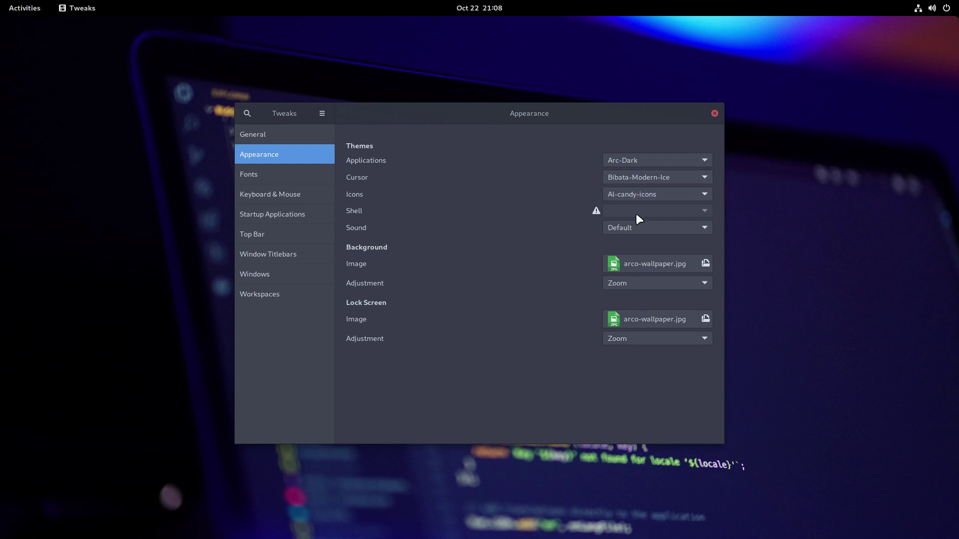
left_click(647, 195)
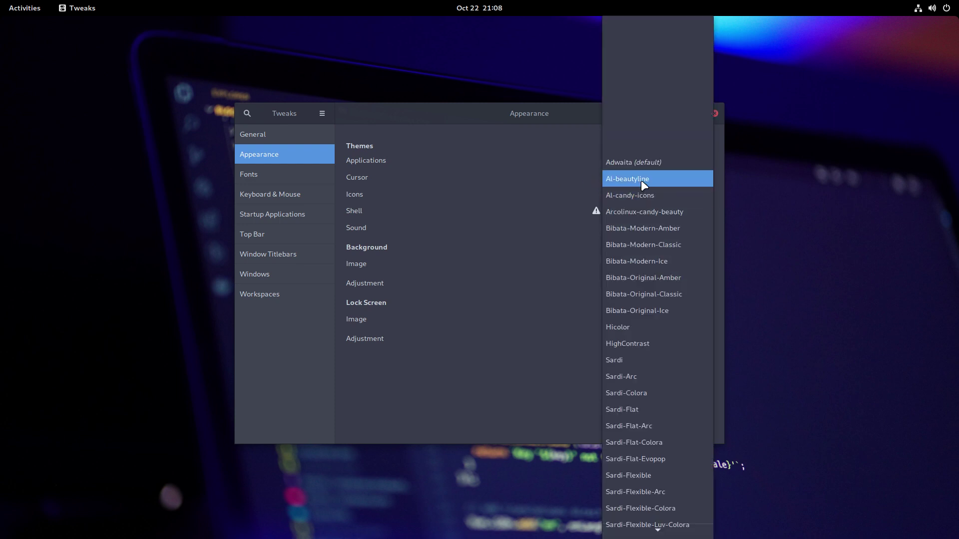
left_click(653, 210)
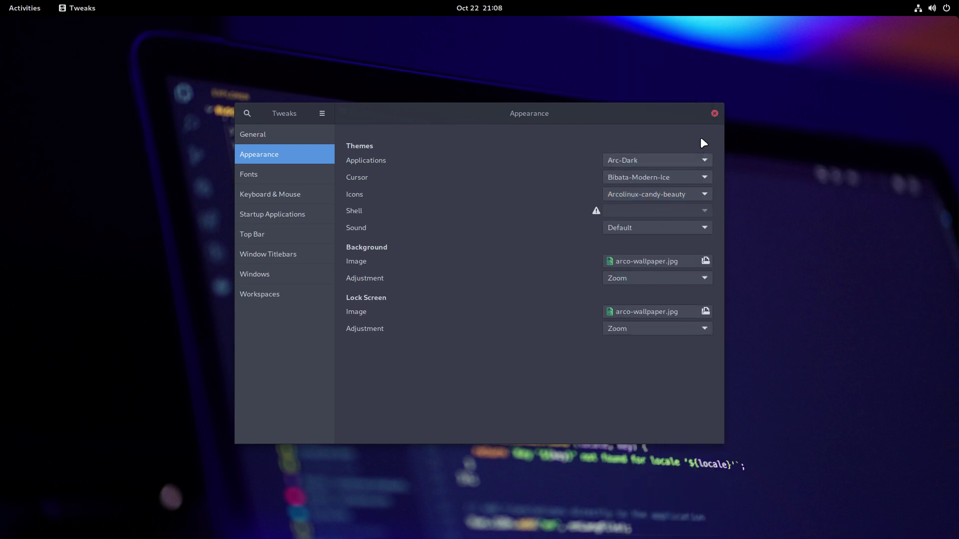
left_click(714, 113)
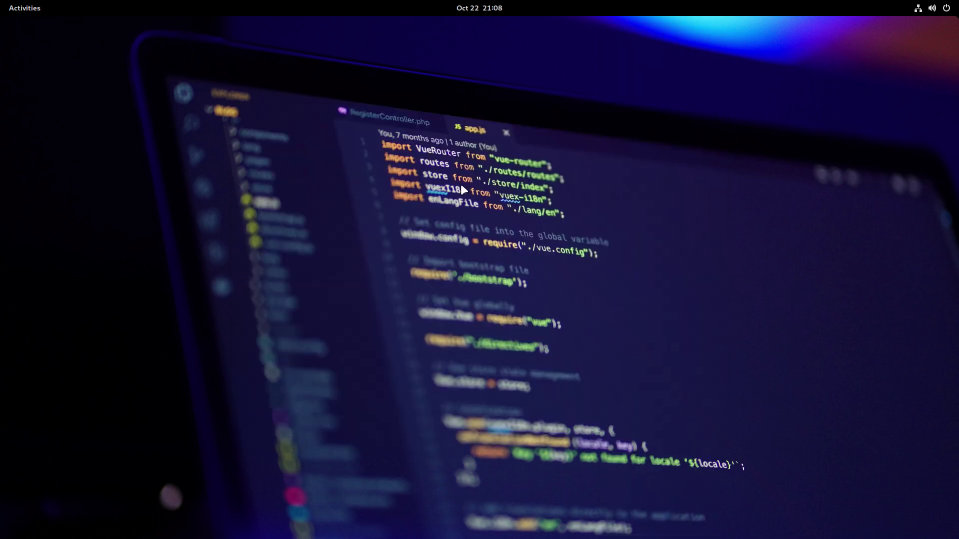
Step: Open a Files window on the Home folder in the next workspace
left_click(25, 8)
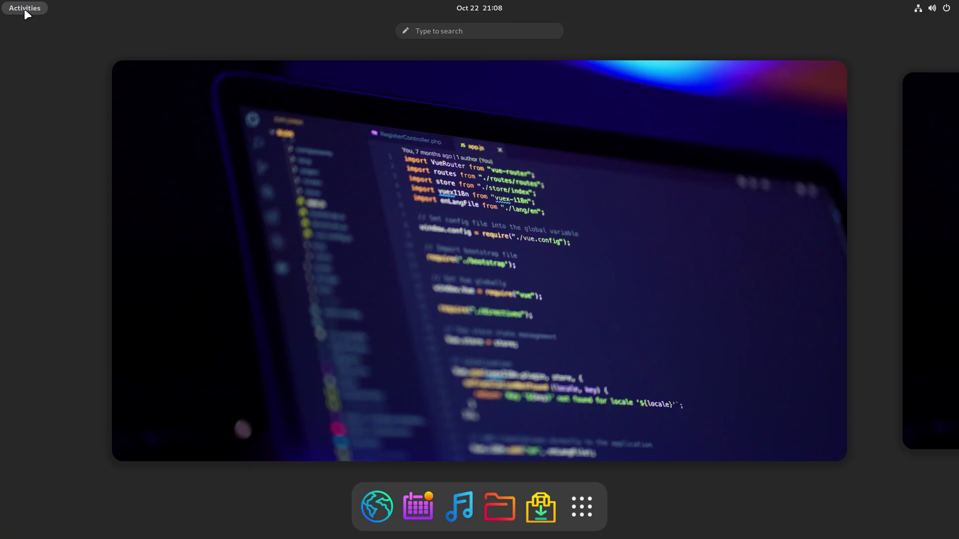
left_click(500, 501)
left_click_drag(321, 116, 611, 42)
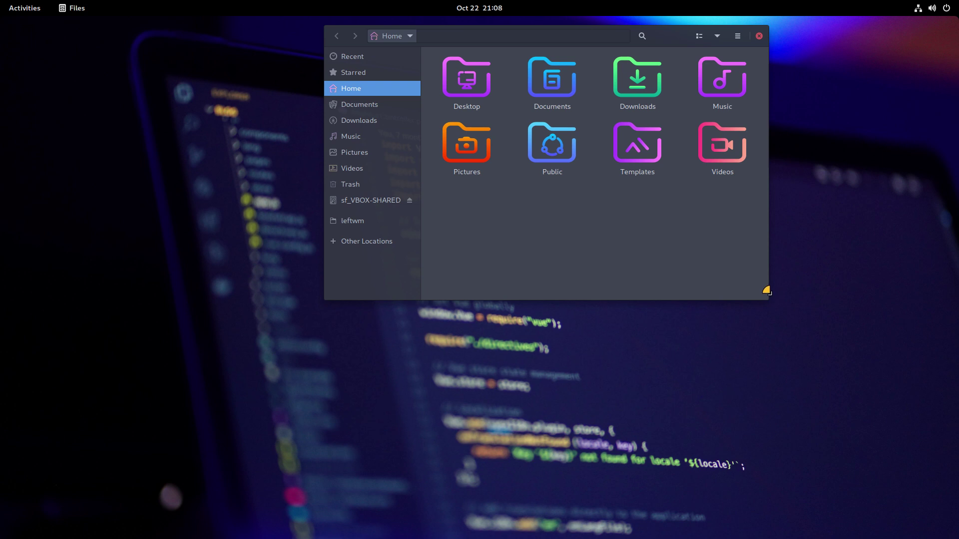
key("super")
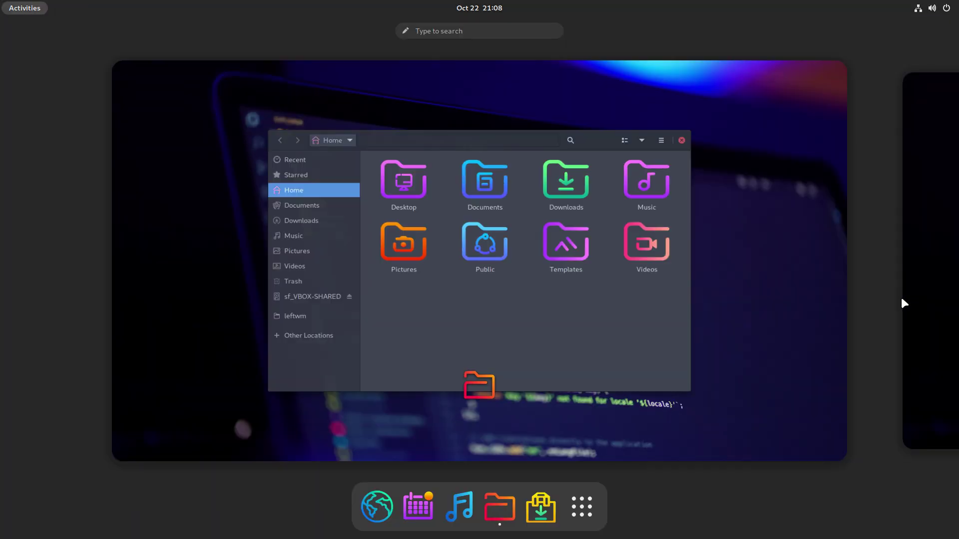
left_click(948, 311)
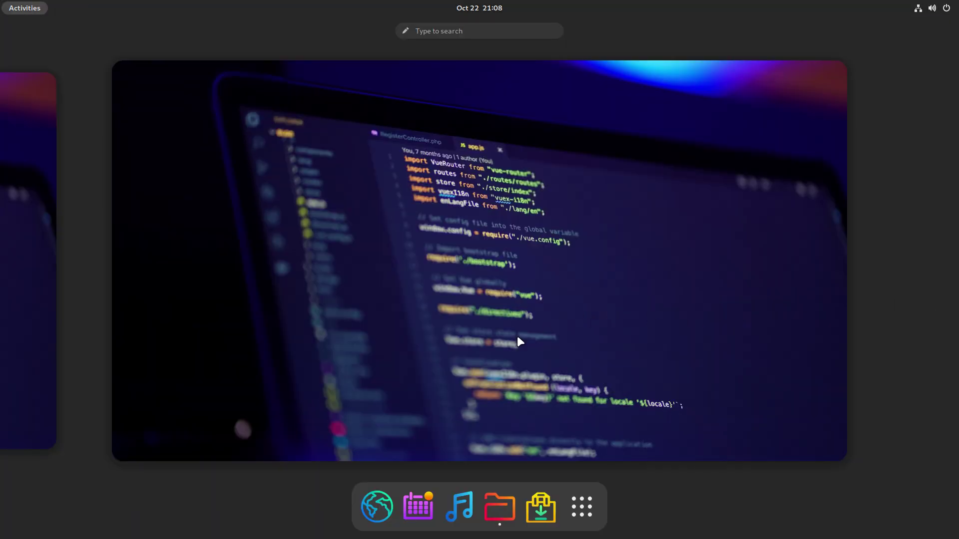
left_click(500, 501)
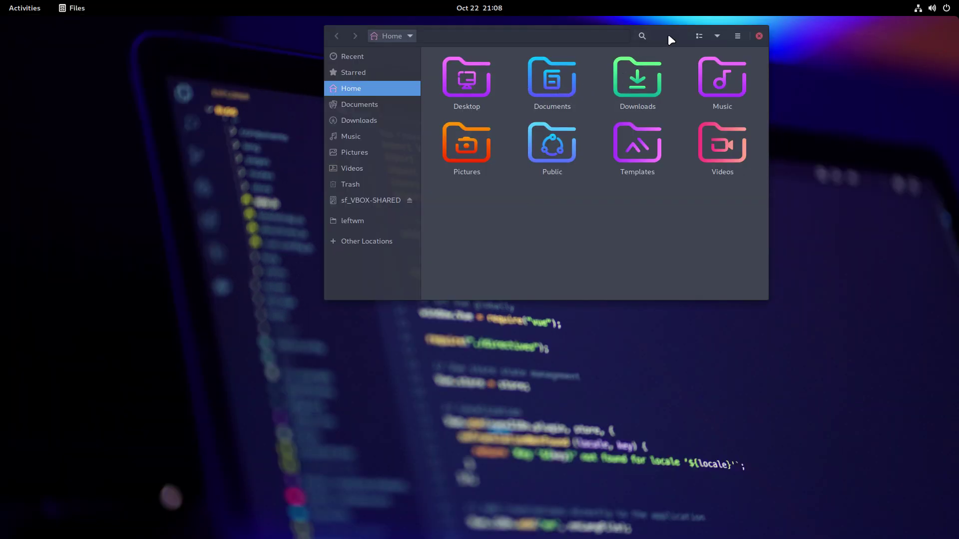
key("super")
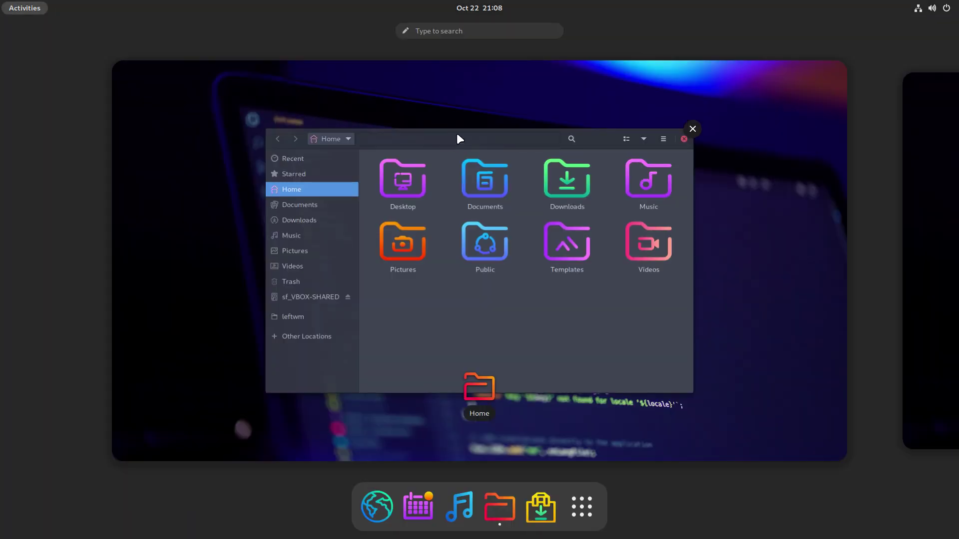
left_click(455, 136)
Step: Show hidden files and open Home/.config/dconf
key("ctrl+h")
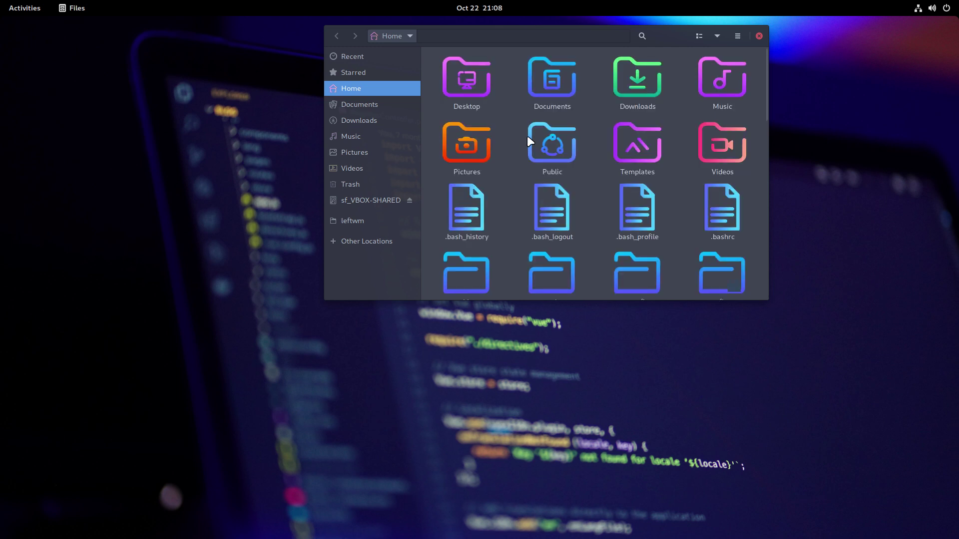
scroll(529, 205, "down", 4)
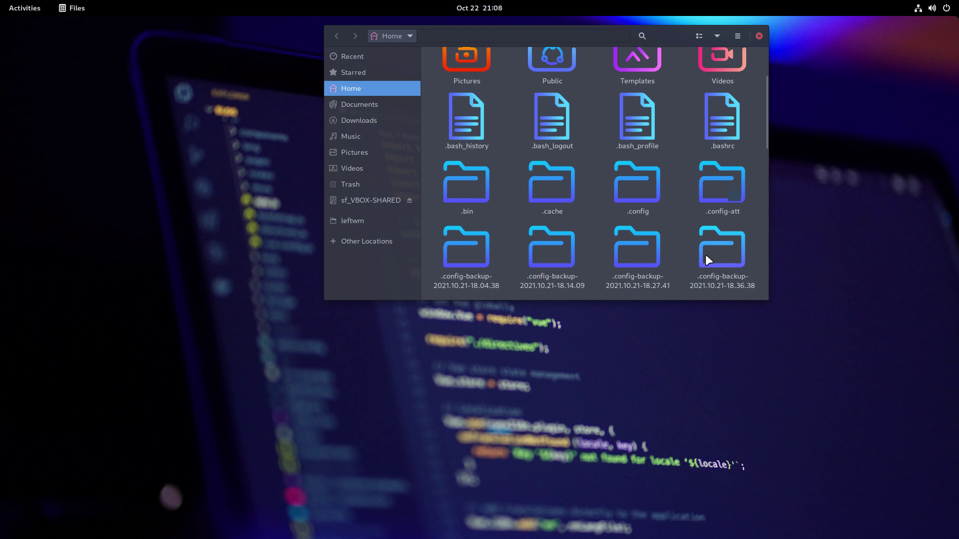
double_click(647, 196)
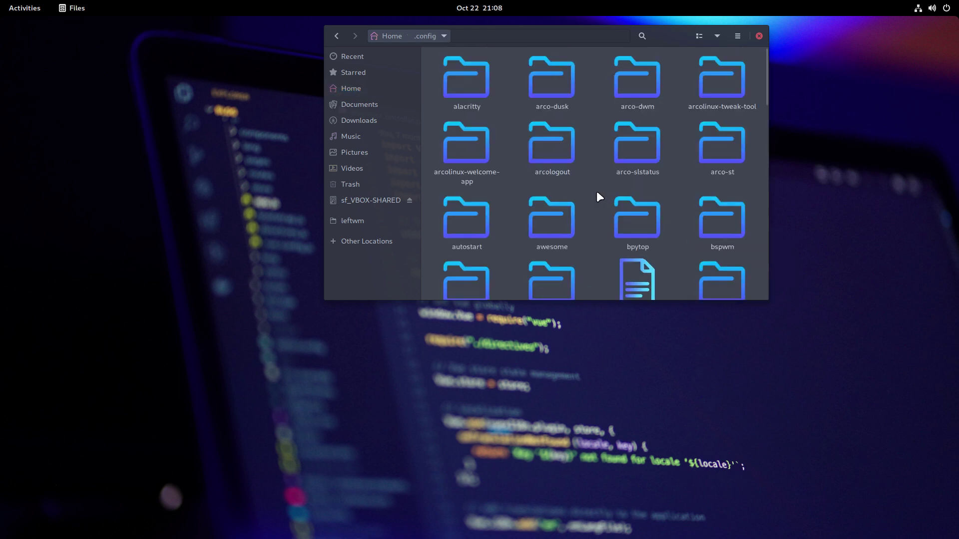
scroll(597, 195, "down", 2)
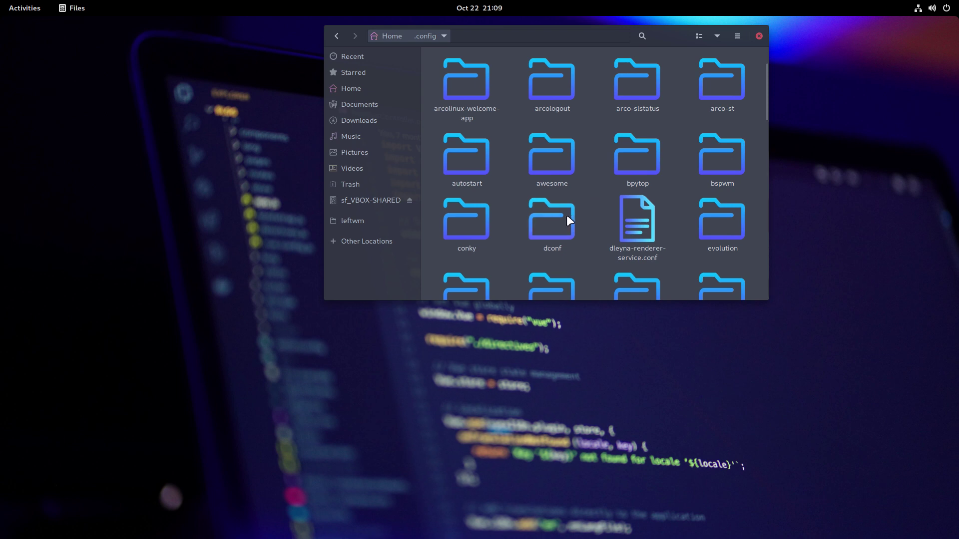
double_click(554, 224)
Step: Select the 6.0 kB 'user' file to check its size, then close Files
left_click(570, 90)
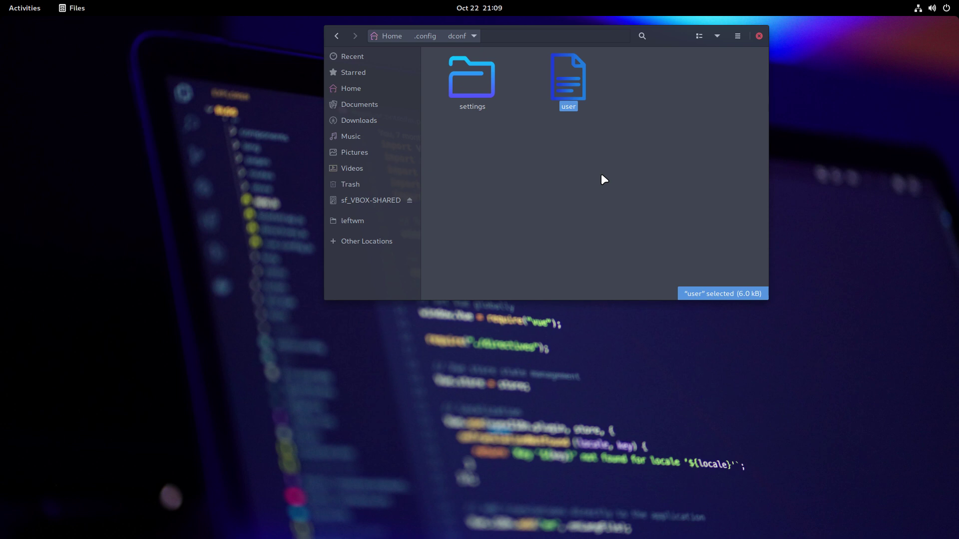
left_click(758, 36)
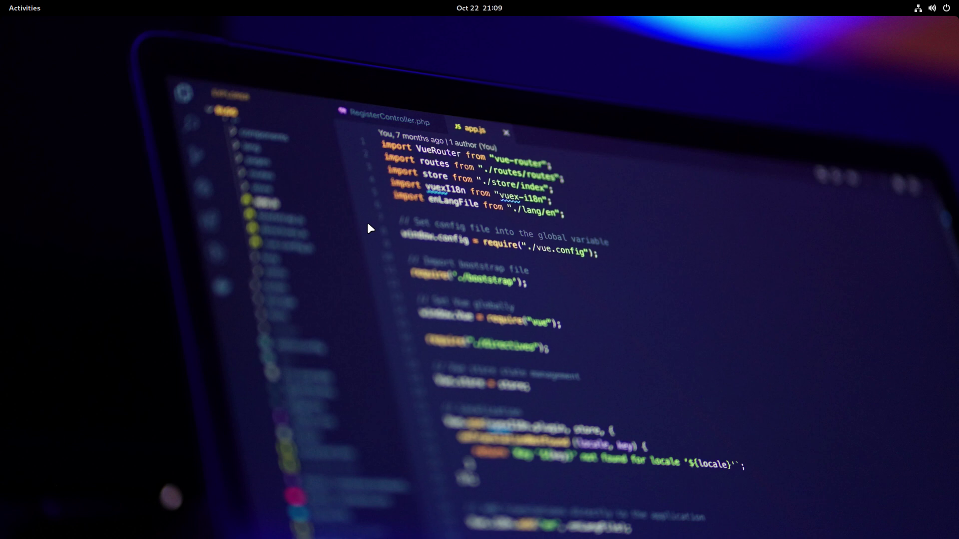
Step: Show the application grid and scroll its pages back to page 1 with the candy-style icons
left_click(25, 8)
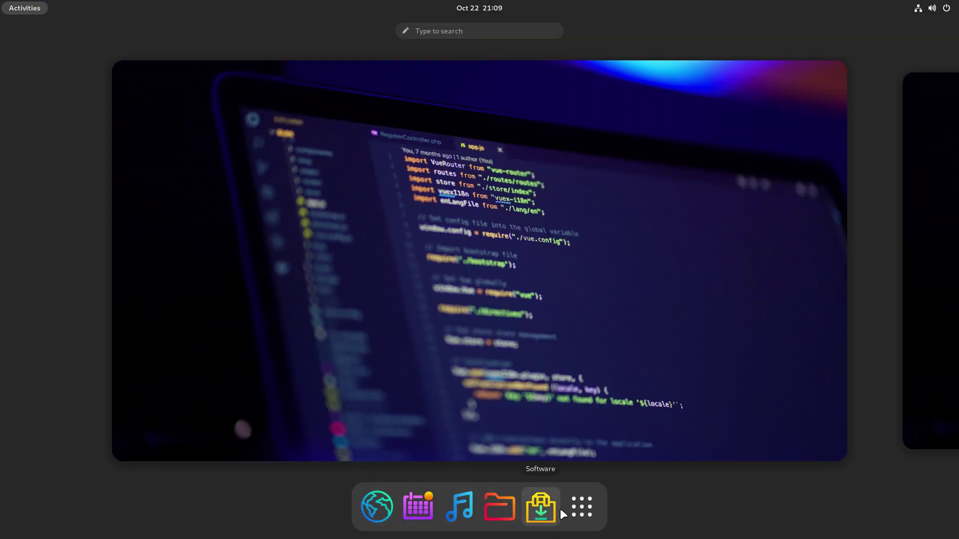
left_click(584, 508)
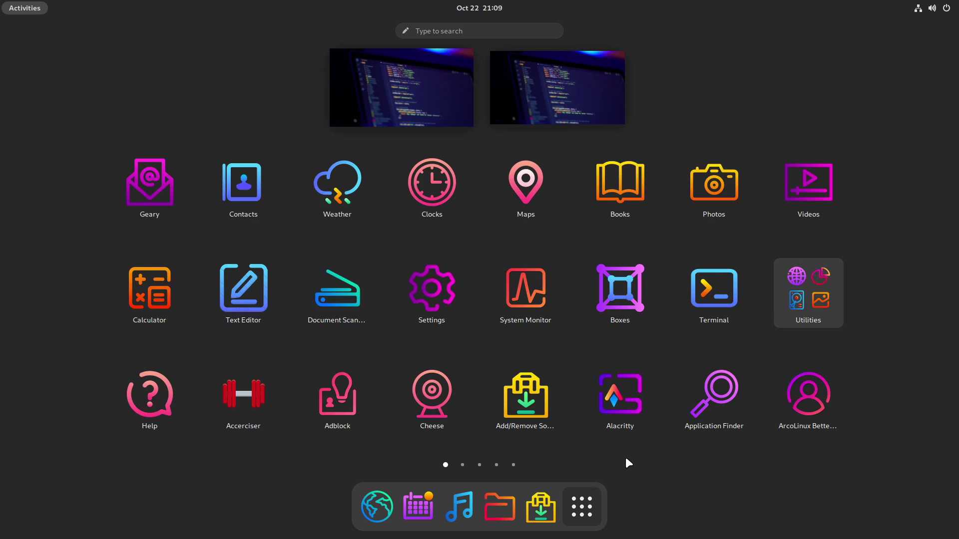
scroll(299, 445, "down", 2)
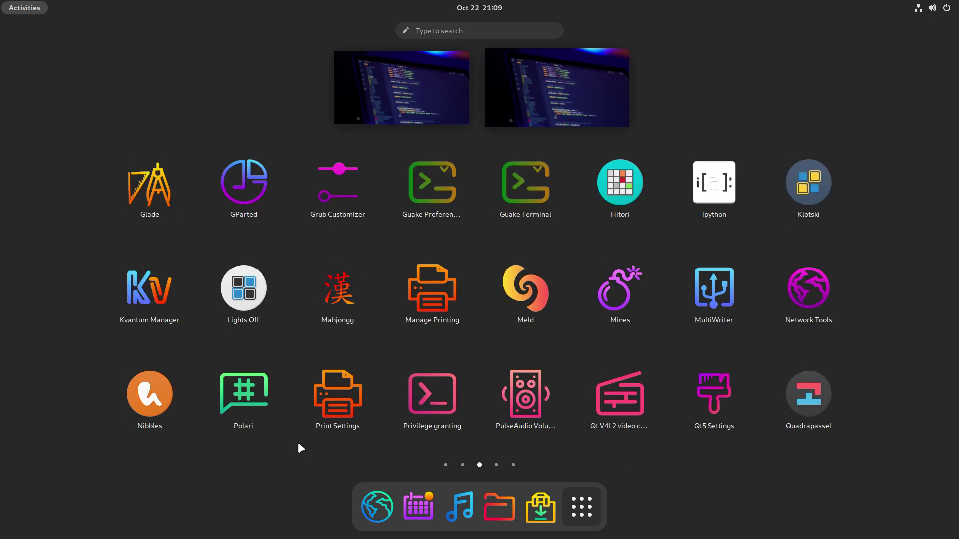
scroll(301, 448, "up", 1)
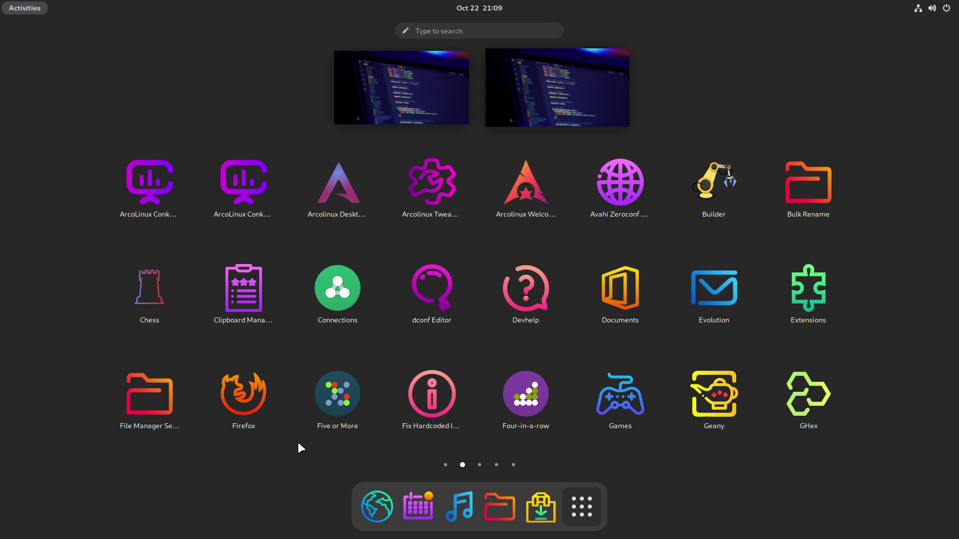
scroll(298, 444, "down", 2)
scroll(298, 444, "up", 1)
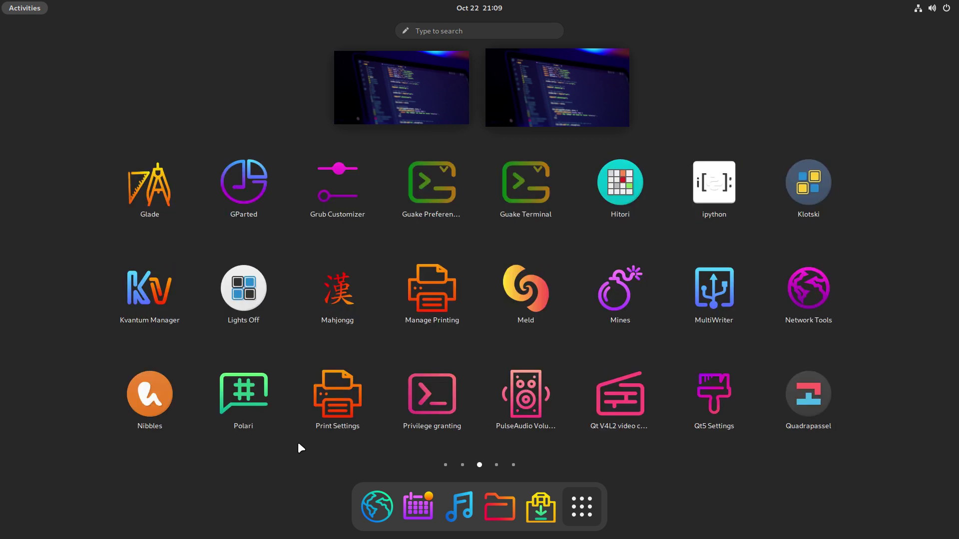
scroll(298, 444, "up", 1)
scroll(298, 448, "up", 1)
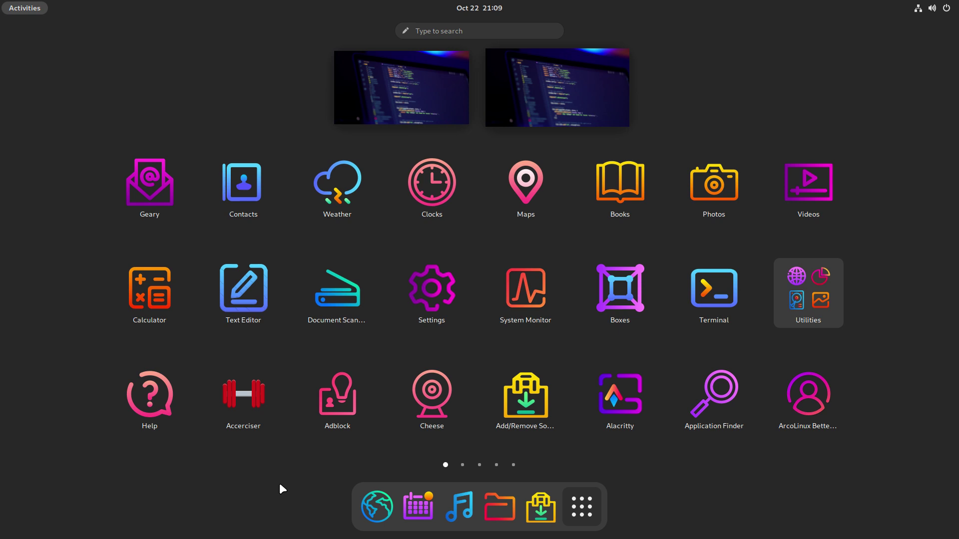
key("super+Page_Up")
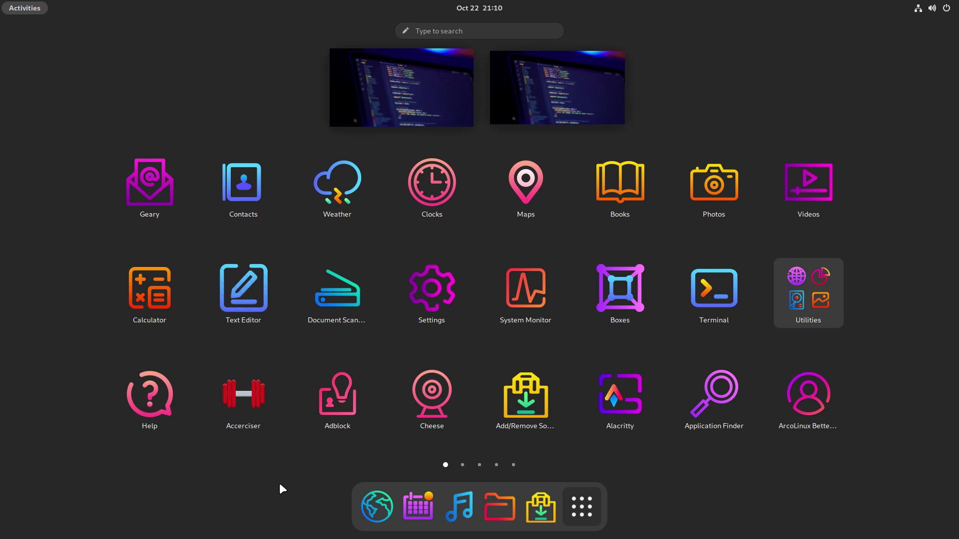